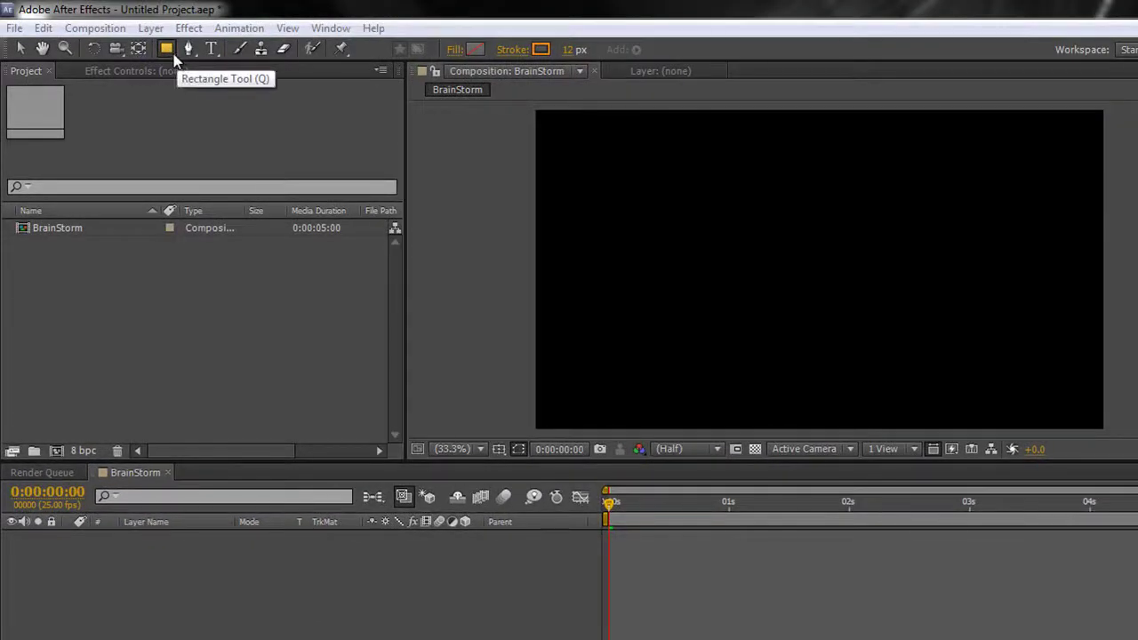
# Step: Draw a seven-point star with rounded outer petals, then shift and enlarge it slightly
pyautogui.click(175, 55)
pyautogui.click(219, 121)
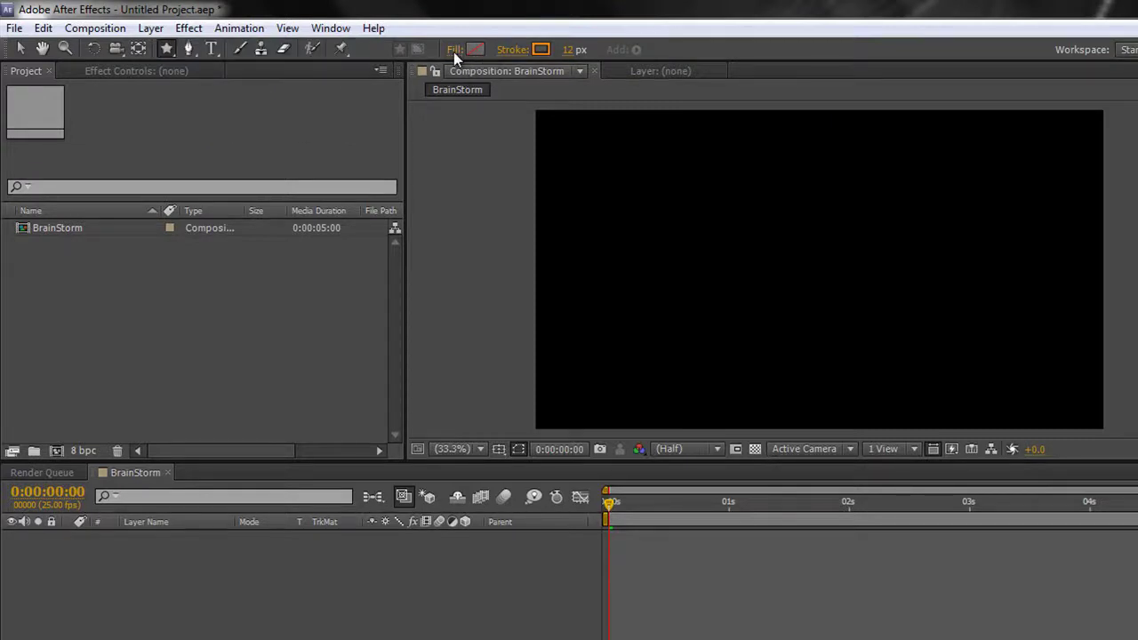
pyautogui.moveTo(746, 209); pyautogui.dragTo(838, 333)
pyautogui.press('Up')
pyautogui.press('Up')
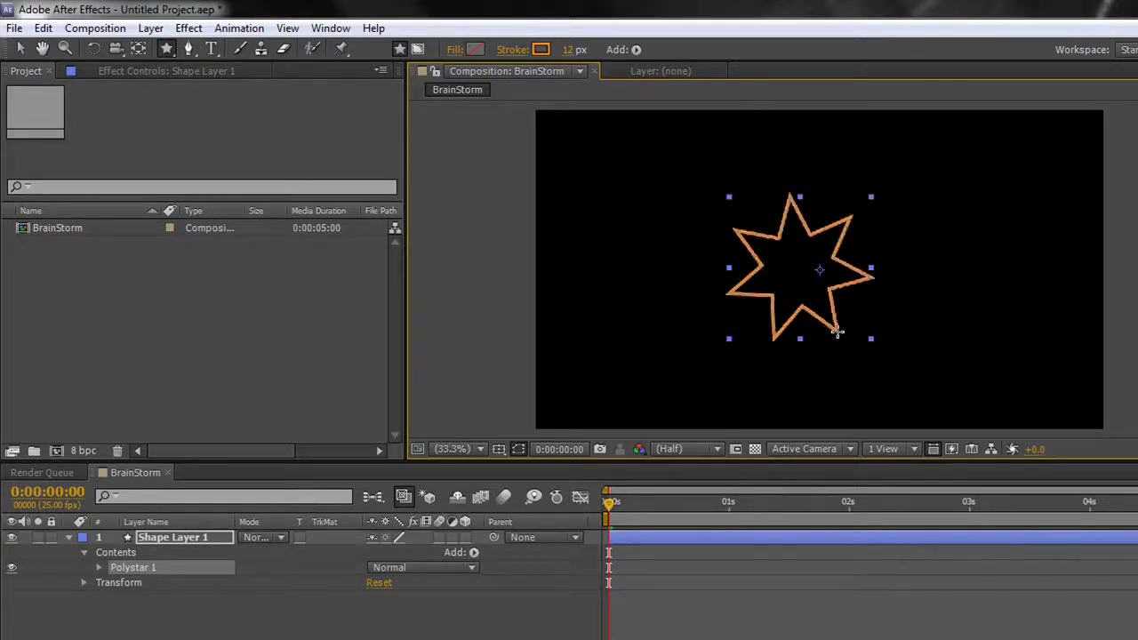
pyautogui.press('Right')
pyautogui.press('Right')
pyautogui.press('Right')
pyautogui.press('Right')
pyautogui.press('Right')
pyautogui.press('Right')
pyautogui.press('Right')
pyautogui.press('Right')
pyautogui.press('Right')
pyautogui.press('Right')
pyautogui.press('Left')
pyautogui.press('Left')
pyautogui.press('Left')
pyautogui.press('Left')
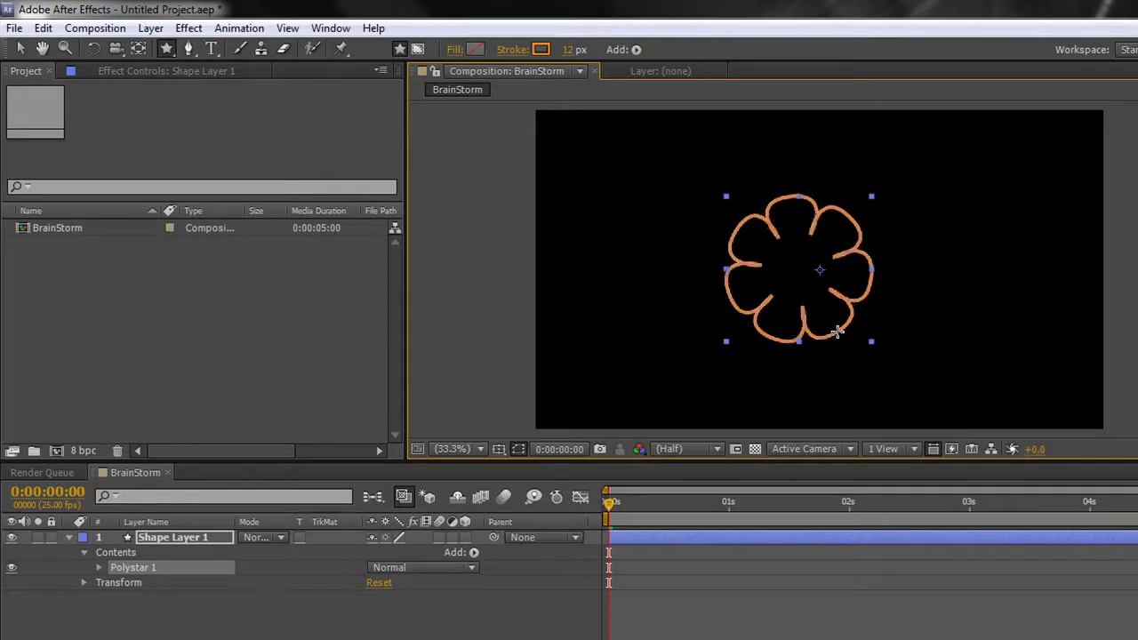
pyautogui.moveTo(838, 332)
pyautogui.mouseDown()
pyautogui.moveTo(881, 329)
pyautogui.moveTo(862, 331)
pyautogui.mouseUp()
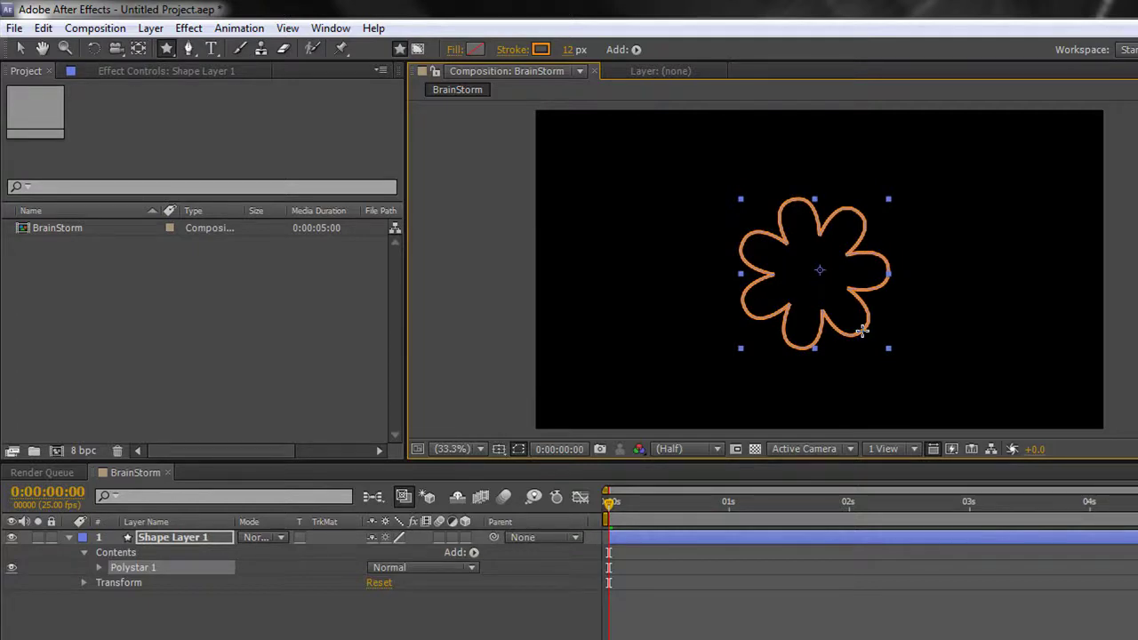
pyautogui.moveTo(862, 332); pyautogui.dragTo(864, 332)
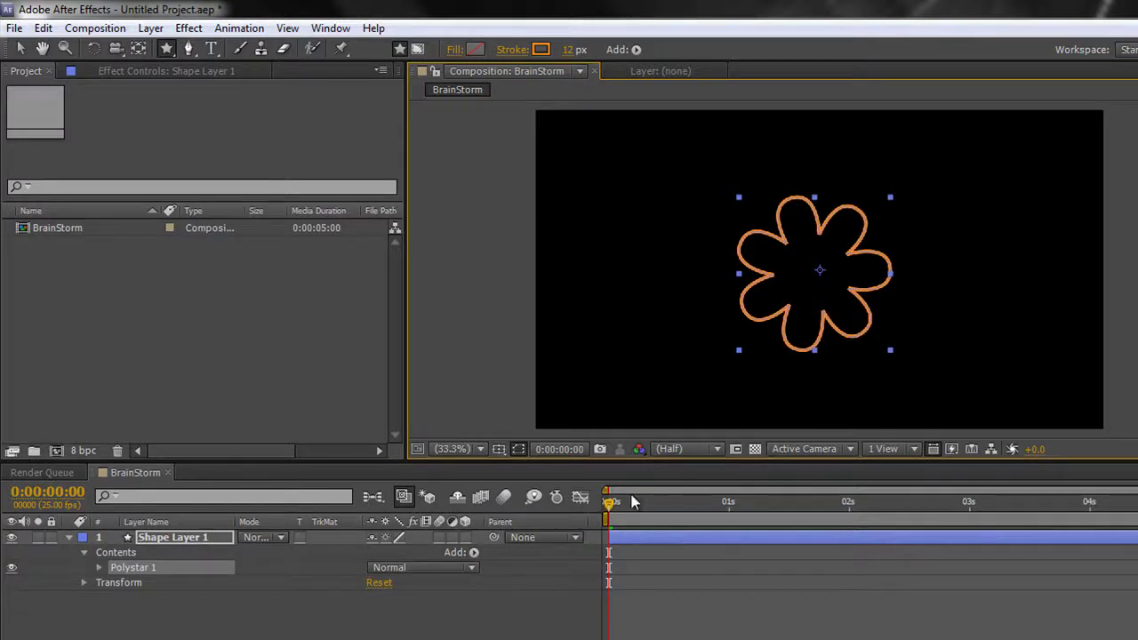
# Step: Add Pucker & Bloat 1 and then Wiggle Transform 1 to Polystar 1
pyautogui.click(473, 554)
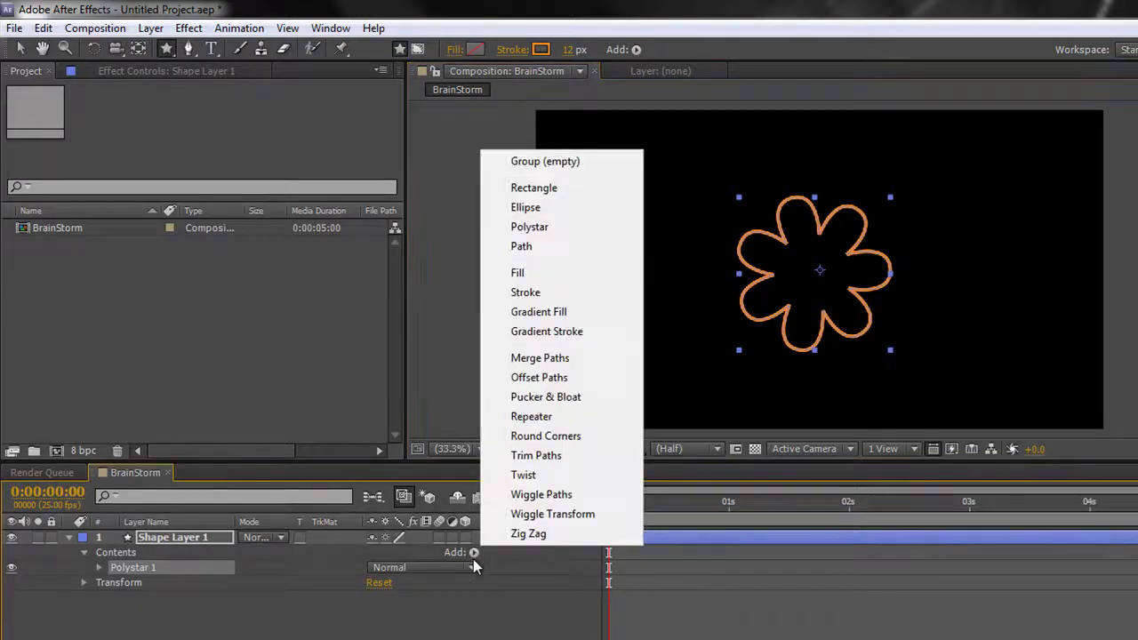
pyautogui.click(555, 398)
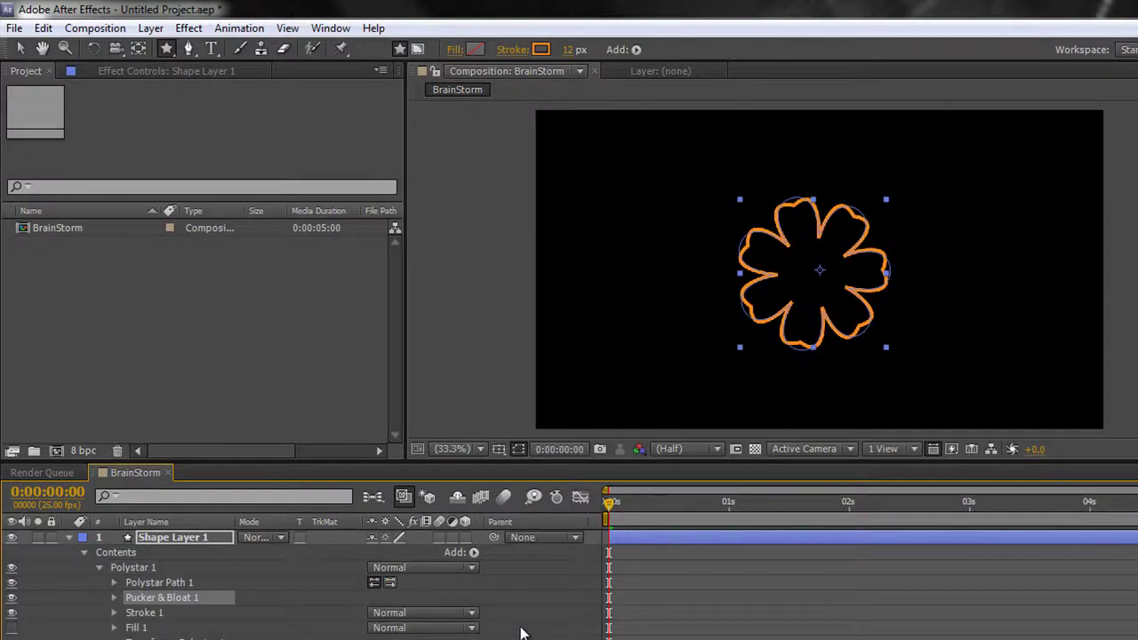
pyautogui.click(473, 553)
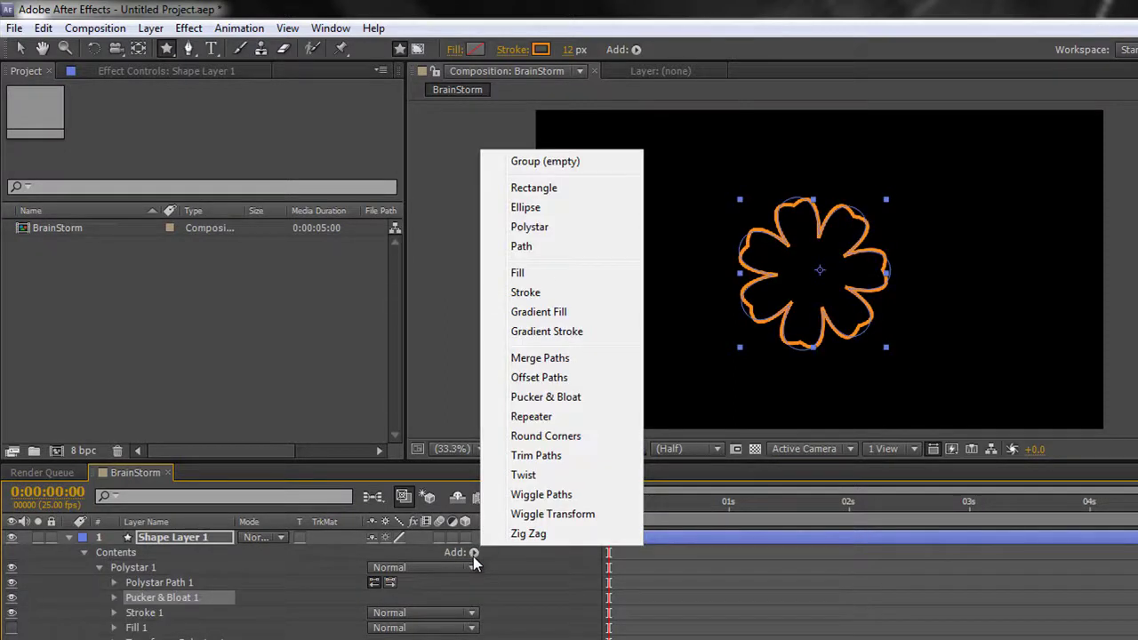
pyautogui.click(513, 519)
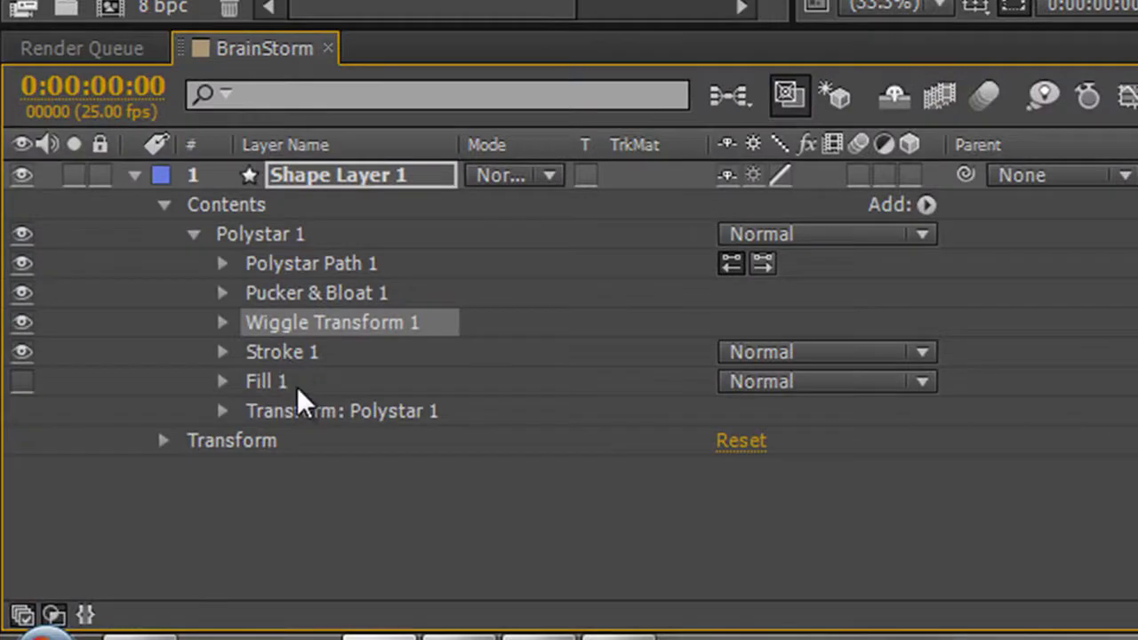
# Step: Select the star path's Inner Radius, Outer Radius, Inner Roundness and Outer Roundness
pyautogui.click(222, 263)
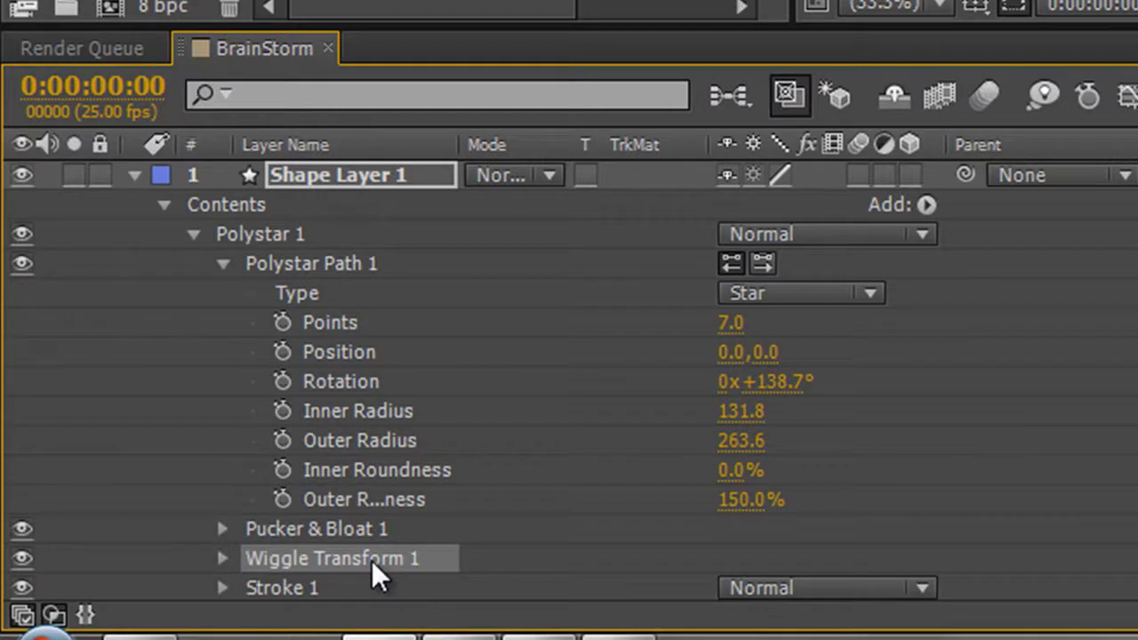
pyautogui.keyDown('ctrl'); pyautogui.click(397, 411); pyautogui.keyUp('ctrl')
pyautogui.keyDown('ctrl'); pyautogui.click(392, 442); pyautogui.keyUp('ctrl')
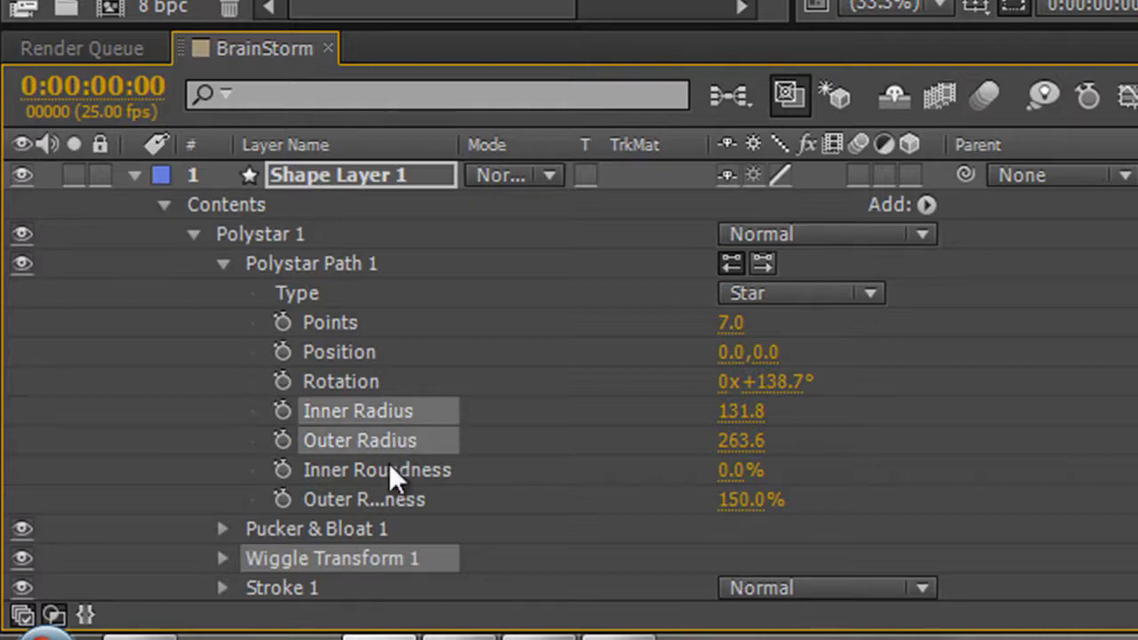
pyautogui.keyDown('ctrl'); pyautogui.click(389, 468); pyautogui.keyUp('ctrl')
pyautogui.keyDown('ctrl'); pyautogui.click(405, 499); pyautogui.keyUp('ctrl')
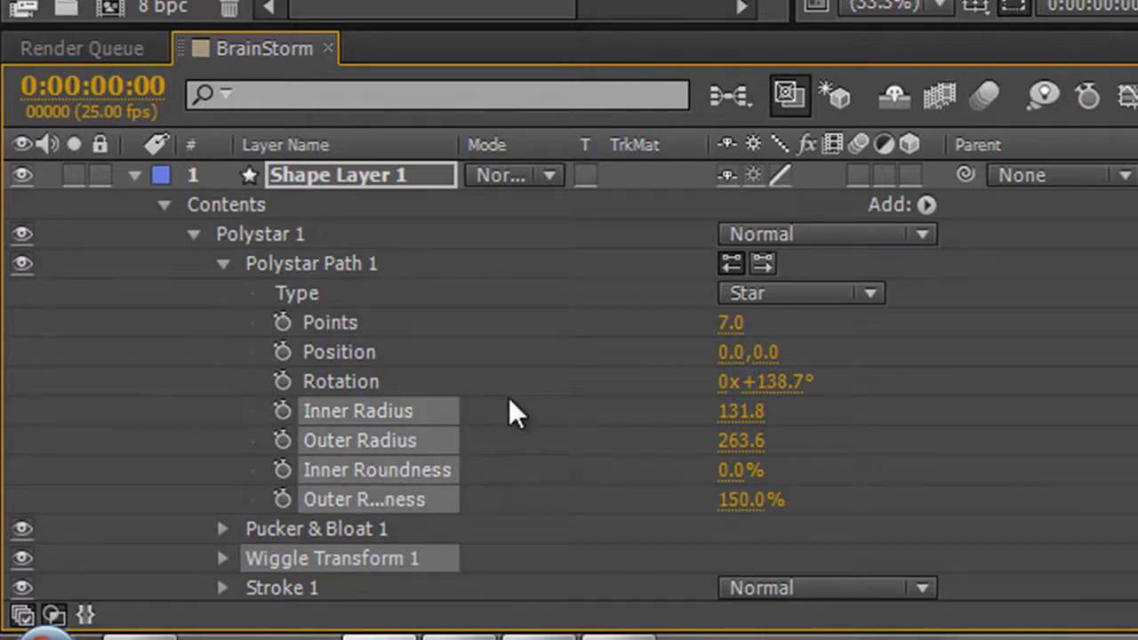
# Step: Add Pucker & Bloat Amount and the wiggle's Scale and Rotation to the selection
pyautogui.scroll(-3, 511, 401)
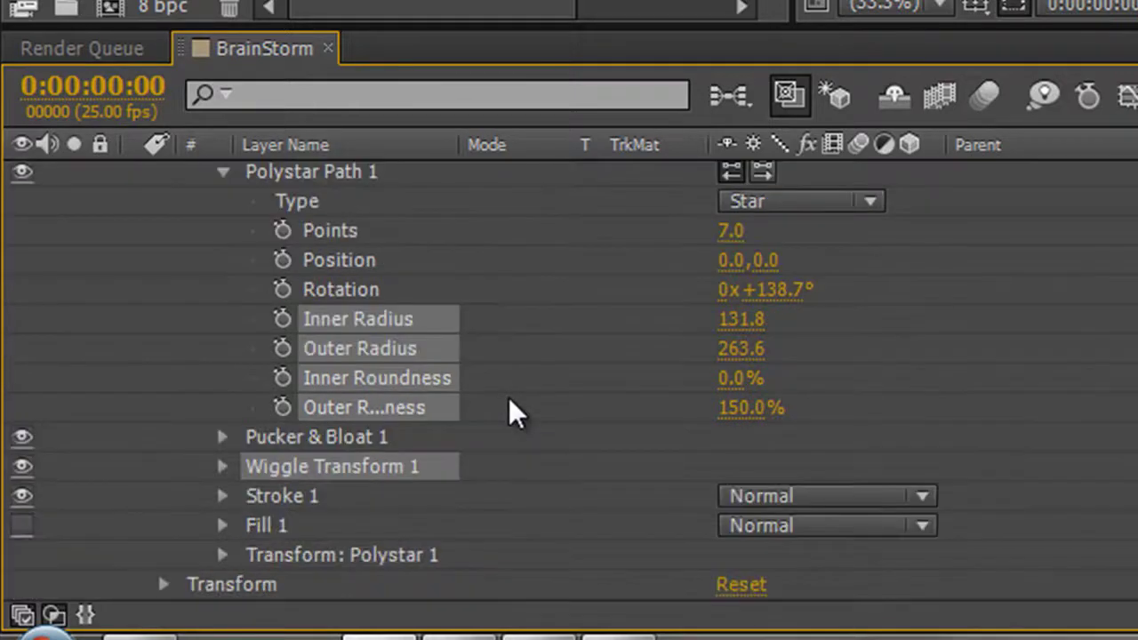
pyautogui.click(222, 434)
pyautogui.keyDown('ctrl'); pyautogui.click(350, 464); pyautogui.keyUp('ctrl')
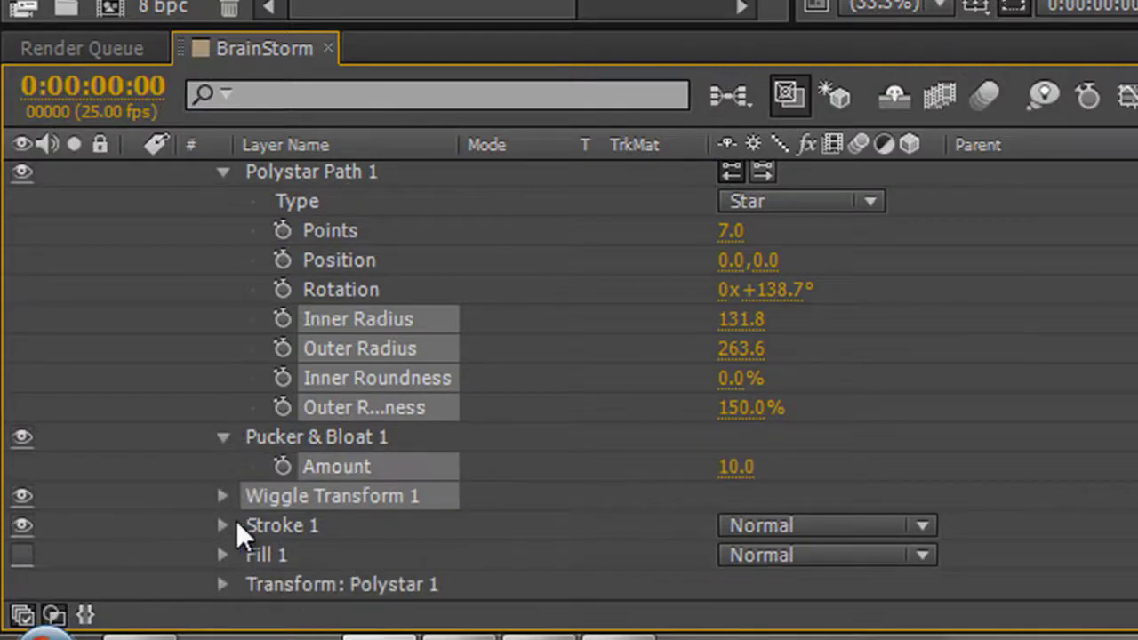
pyautogui.click(222, 496)
pyautogui.scroll(-3, 222, 498)
pyautogui.scroll(-4, 522, 409)
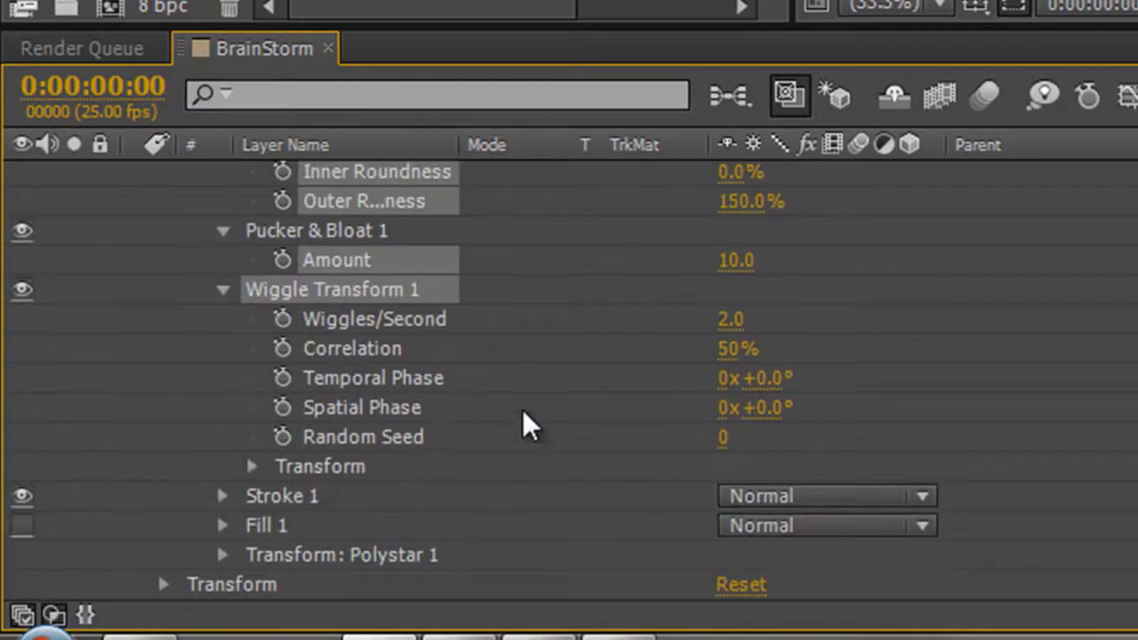
pyautogui.click(253, 466)
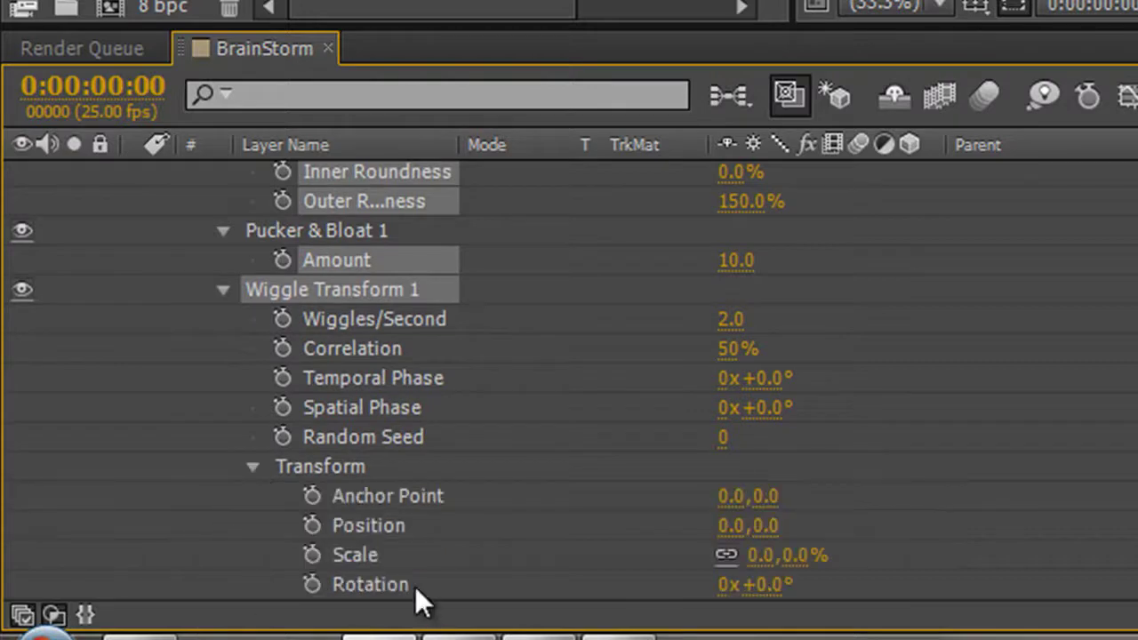
pyautogui.scroll(-3, 436, 542)
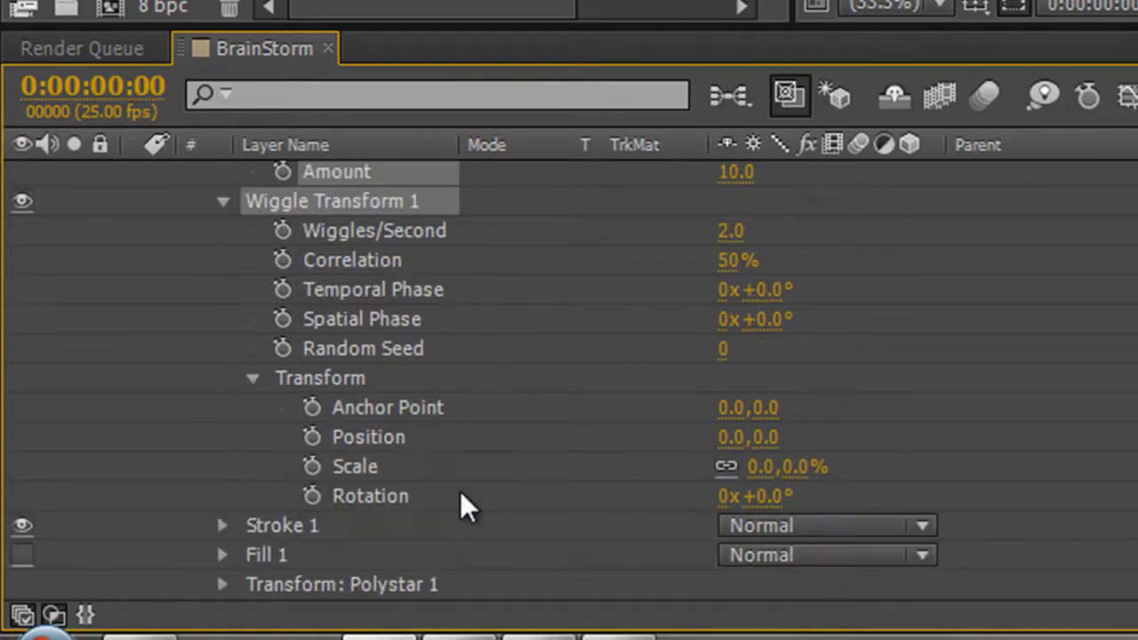
pyautogui.click(366, 469)
pyautogui.keyDown('shift'); pyautogui.click(382, 497); pyautogui.keyUp('shift')
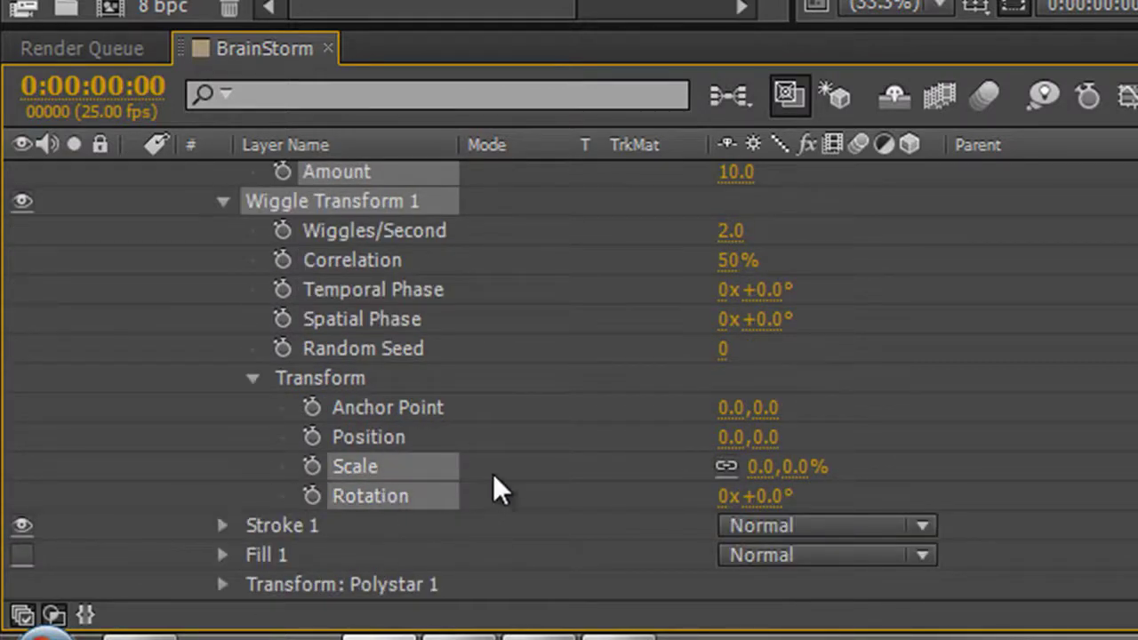
pyautogui.scroll(-1, 504, 463)
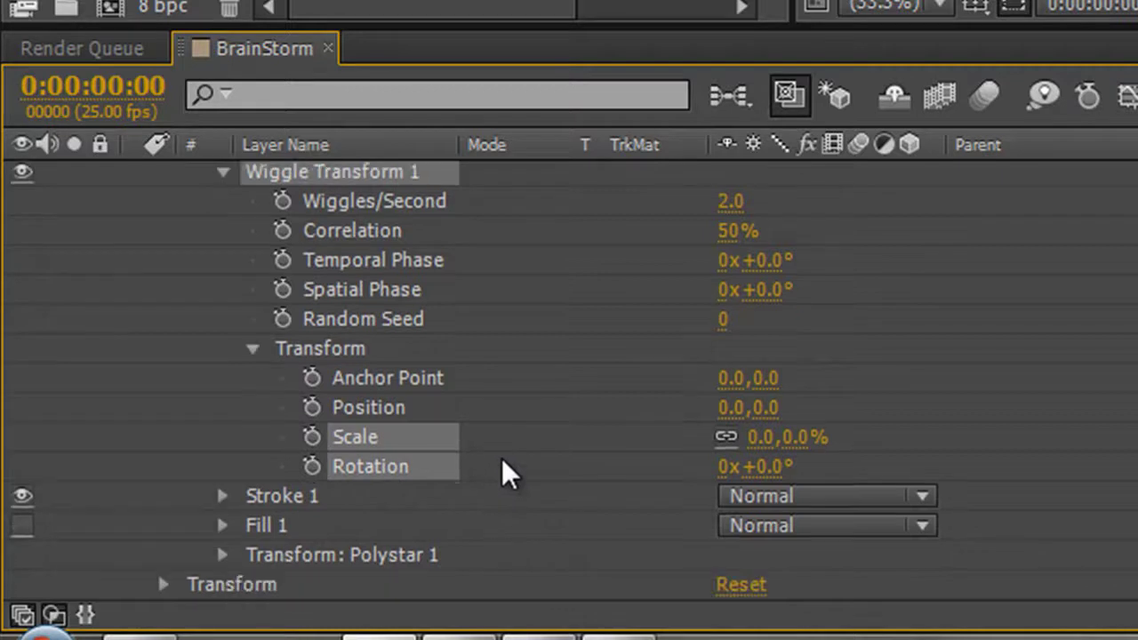
# Step: Add the stroke Color and Stroke Width to the selected properties
pyautogui.click(223, 496)
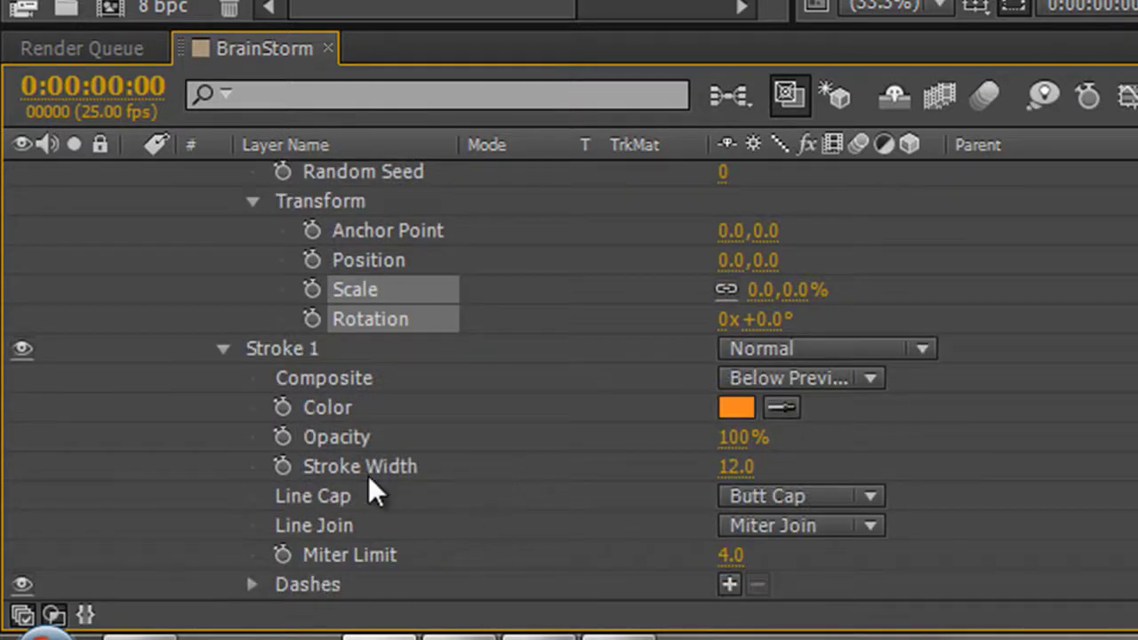
pyautogui.keyDown('shift'); pyautogui.click(337, 410); pyautogui.keyUp('shift')
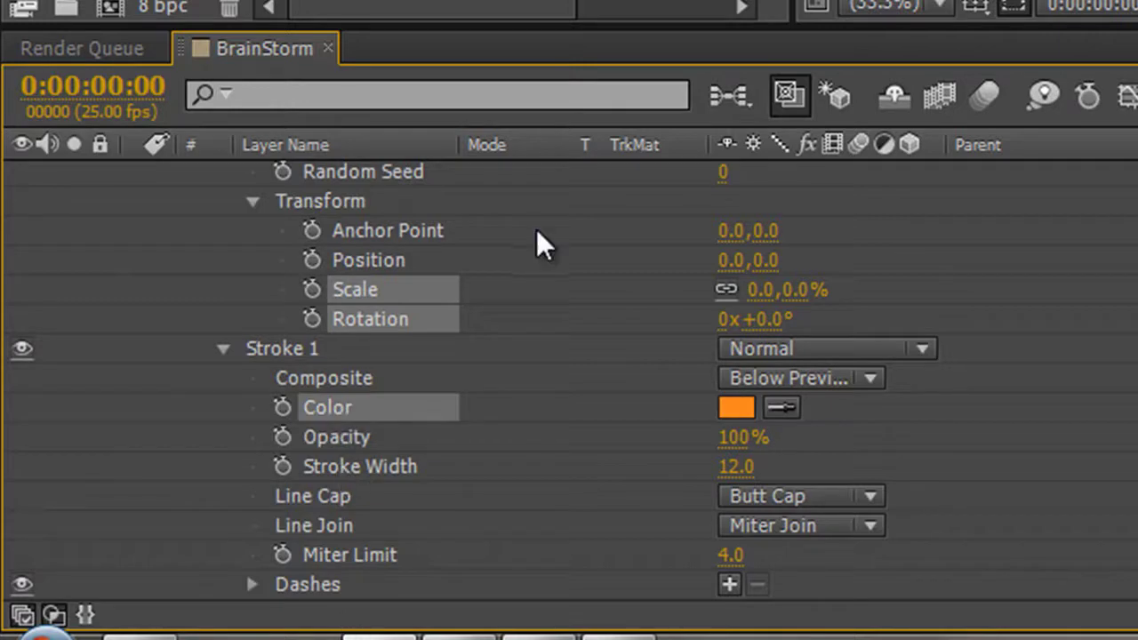
pyautogui.keyDown('shift'); pyautogui.click(359, 464); pyautogui.keyUp('shift')
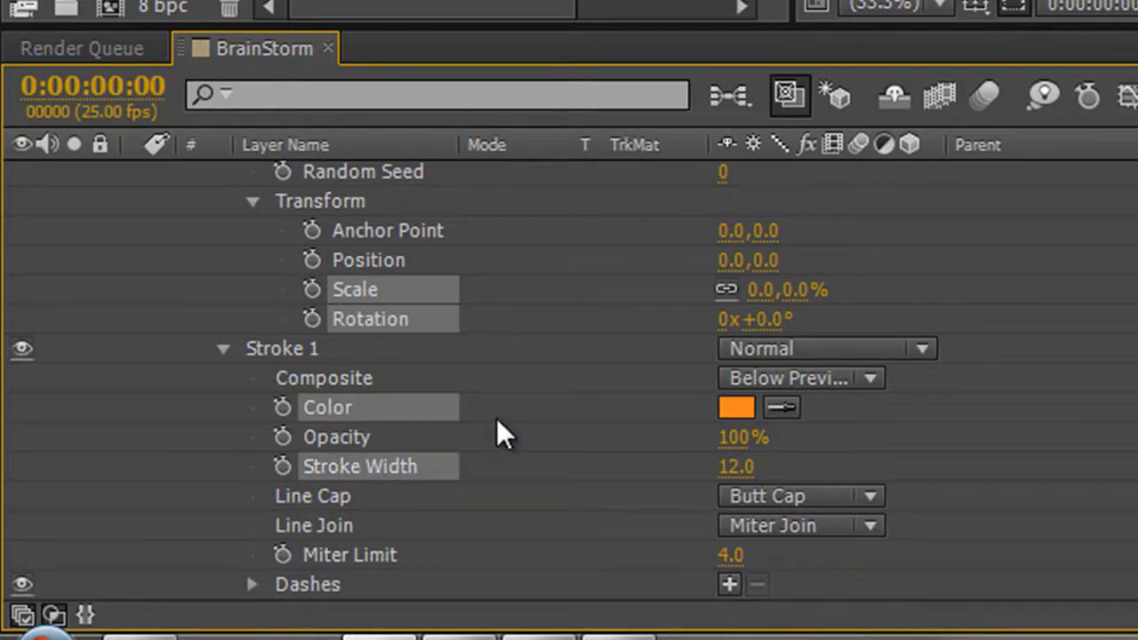
pyautogui.scroll(6, 496, 418)
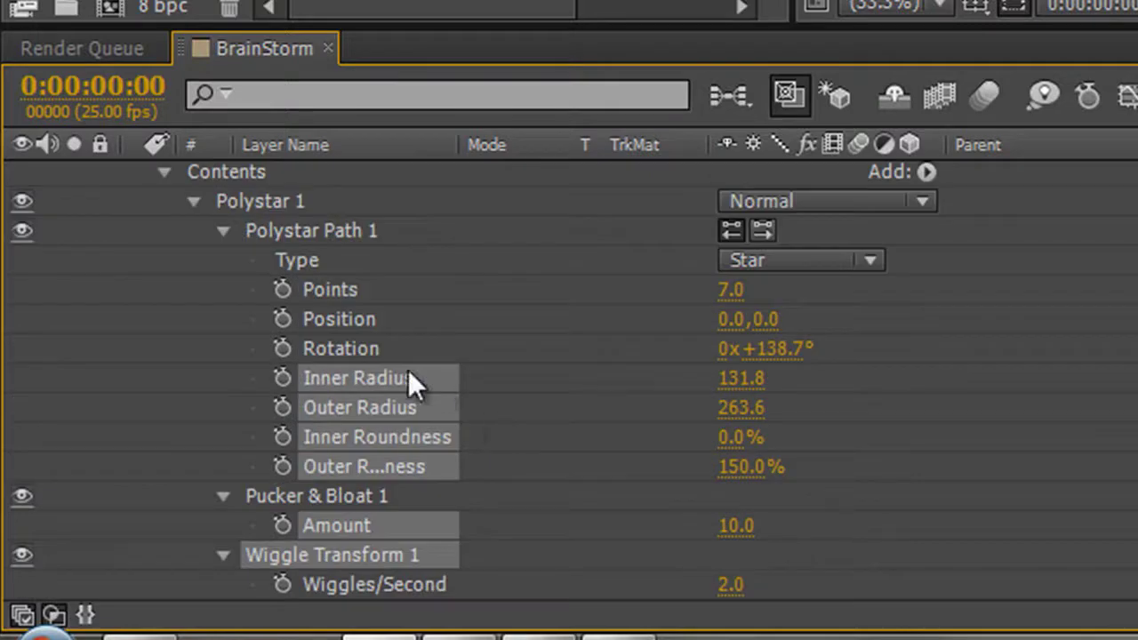
pyautogui.scroll(-5, 516, 416)
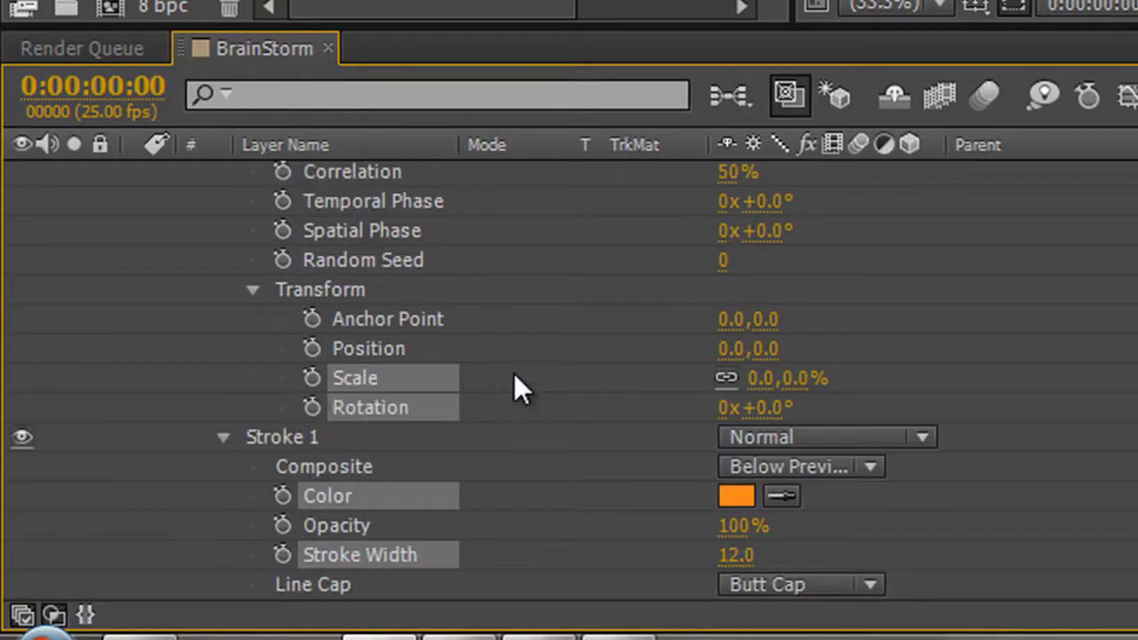
pyautogui.scroll(-2, 513, 378)
pyautogui.scroll(8, 514, 377)
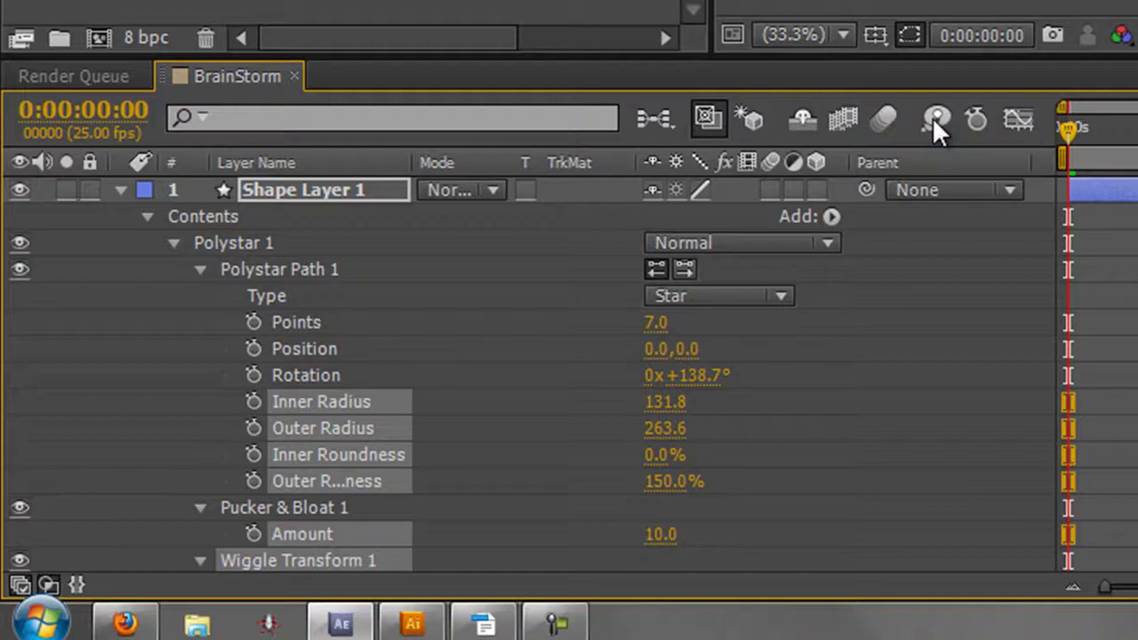
# Step: Brainstorm at 100% randomness twice, then maximize the pink heart-petal flower tile
pyautogui.click(933, 118)
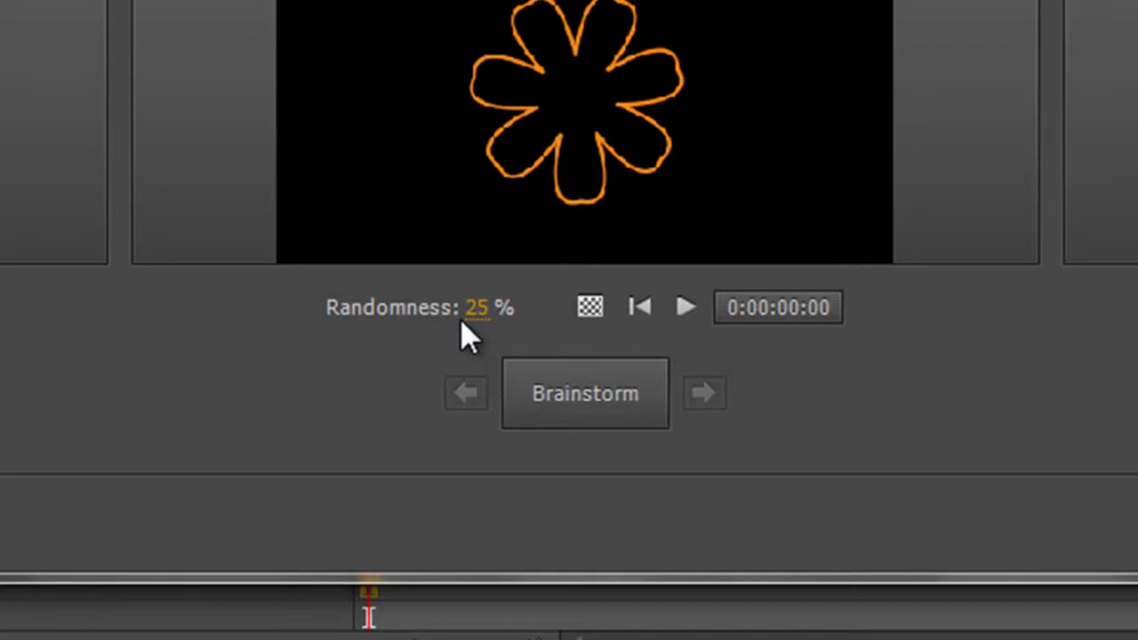
pyautogui.moveTo(471, 309); pyautogui.dragTo(724, 307)
pyautogui.click(579, 409)
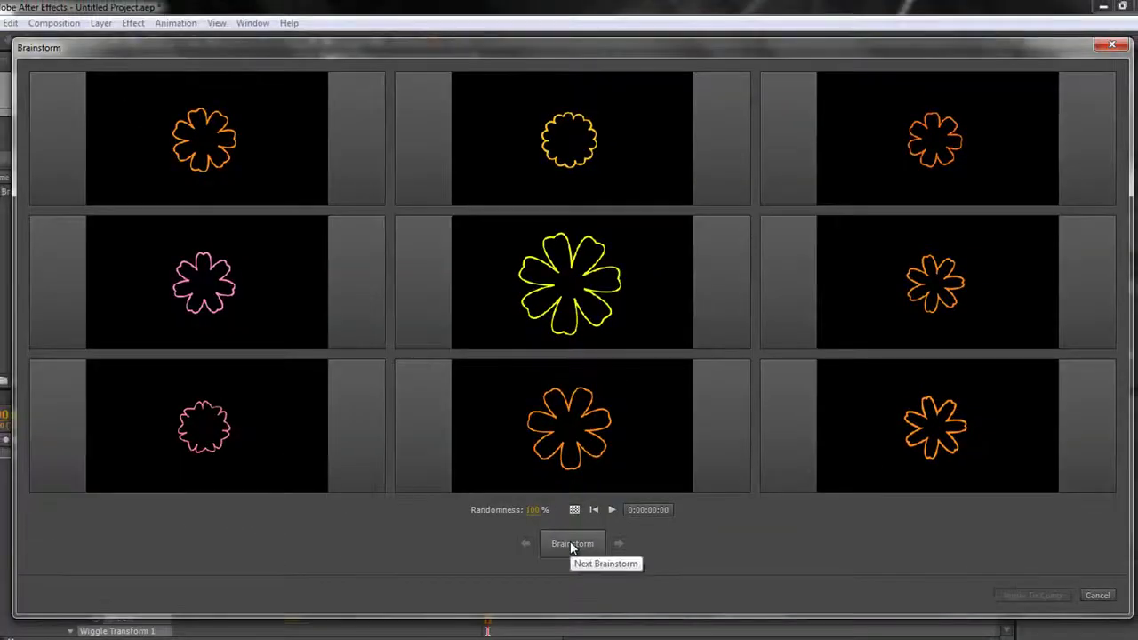
pyautogui.click(571, 546)
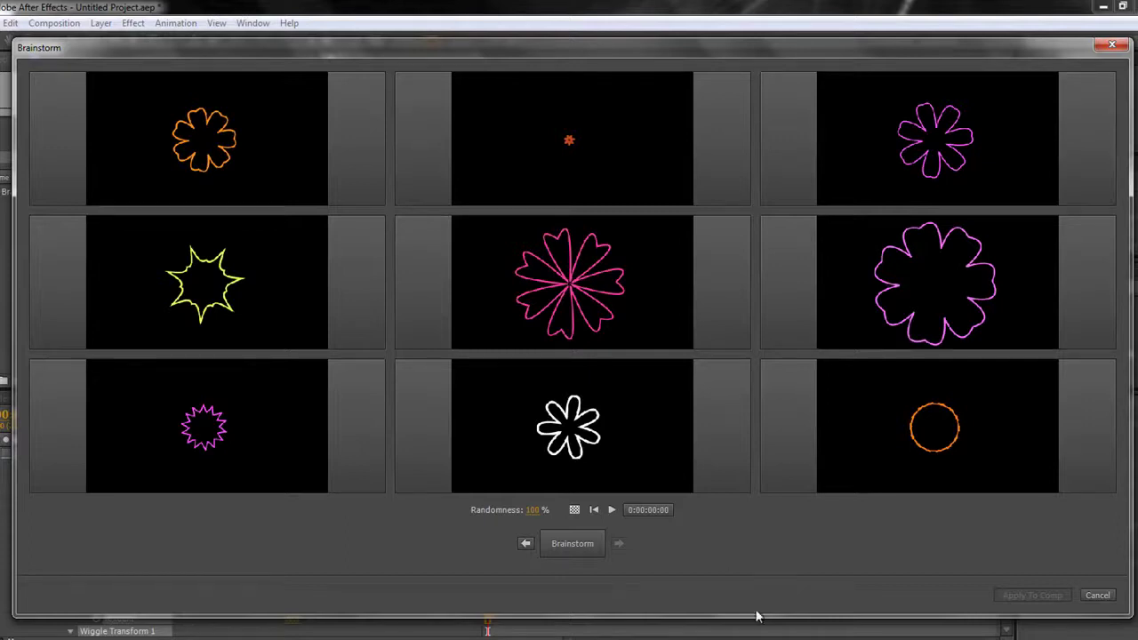
pyautogui.moveTo(599, 258)
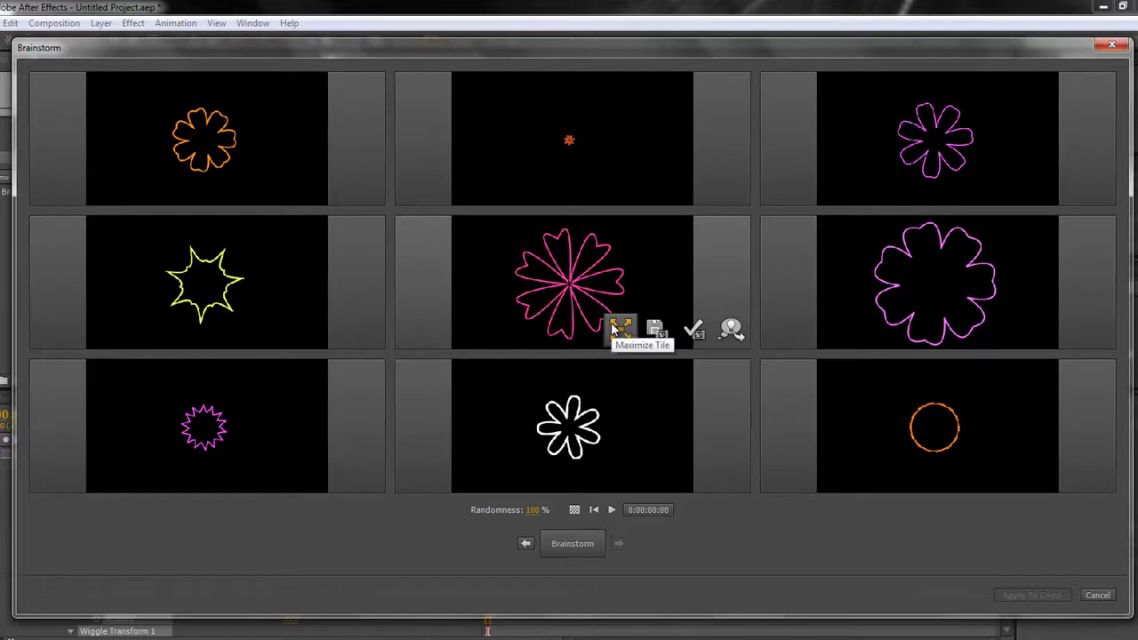
pyautogui.click(620, 328)
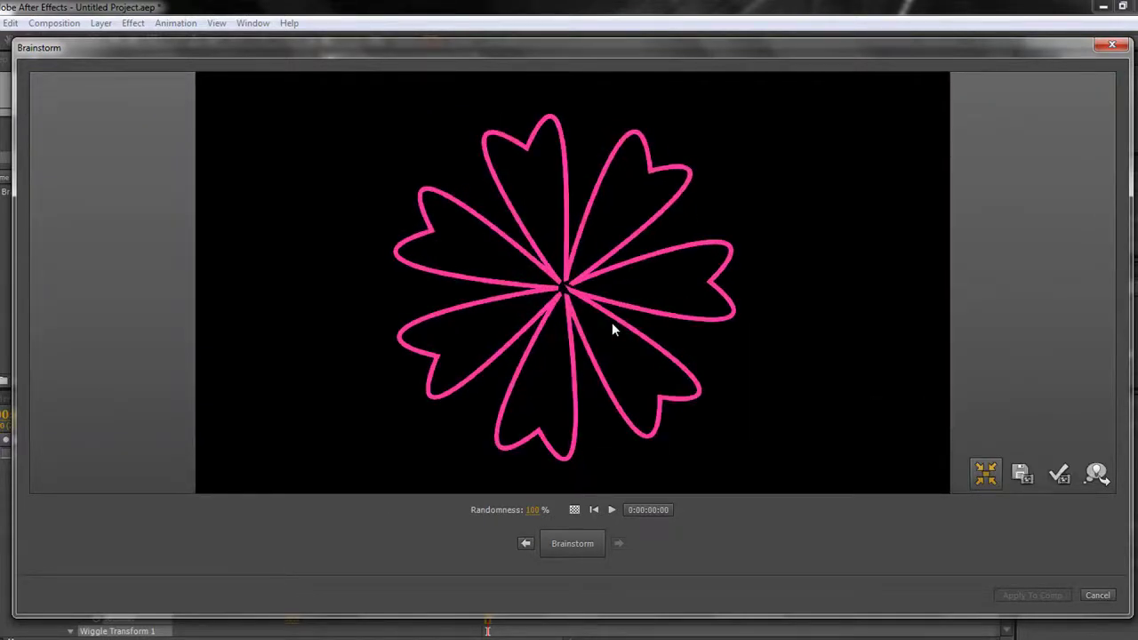
# Step: Restore the grid, keep the pink flower for the next round, and Brainstorm
pyautogui.click(986, 475)
pyautogui.moveTo(663, 331)
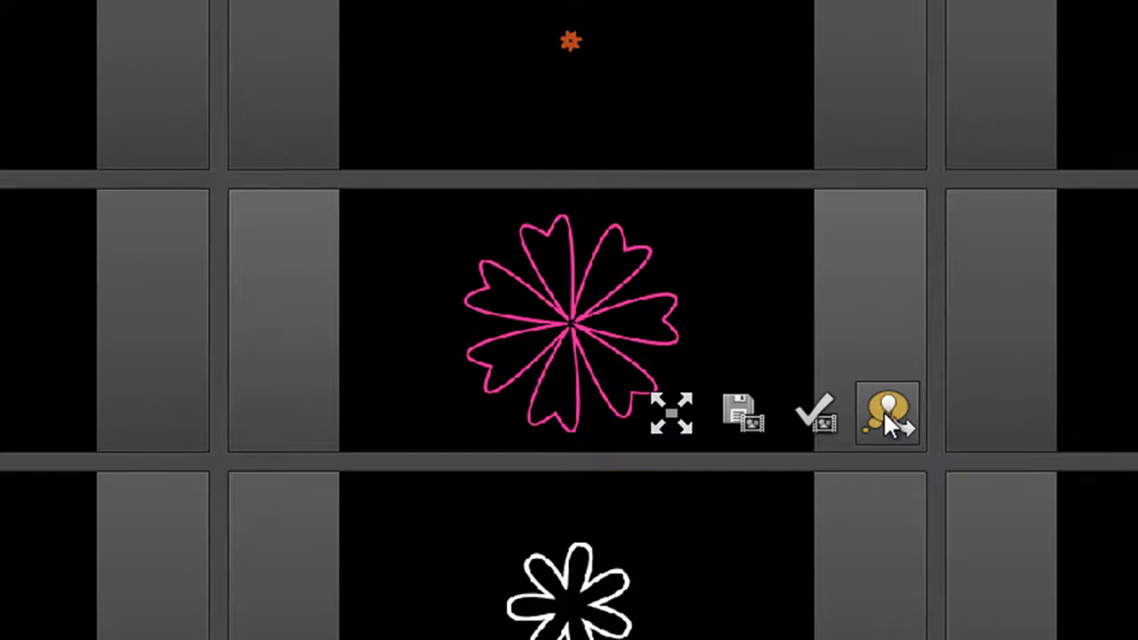
pyautogui.click(887, 413)
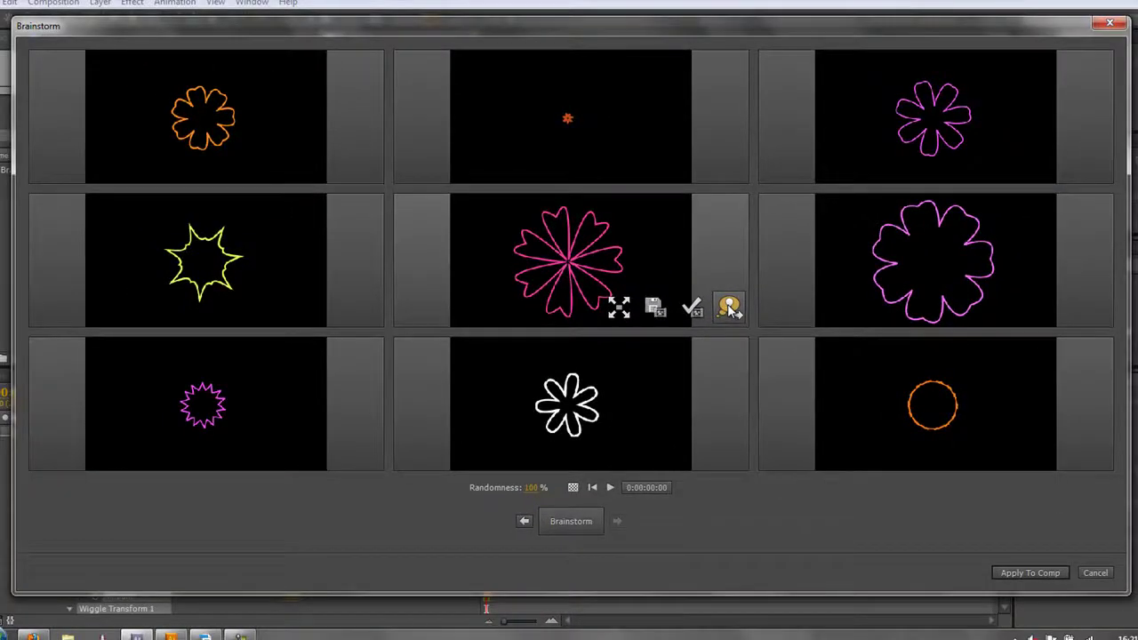
pyautogui.click(577, 525)
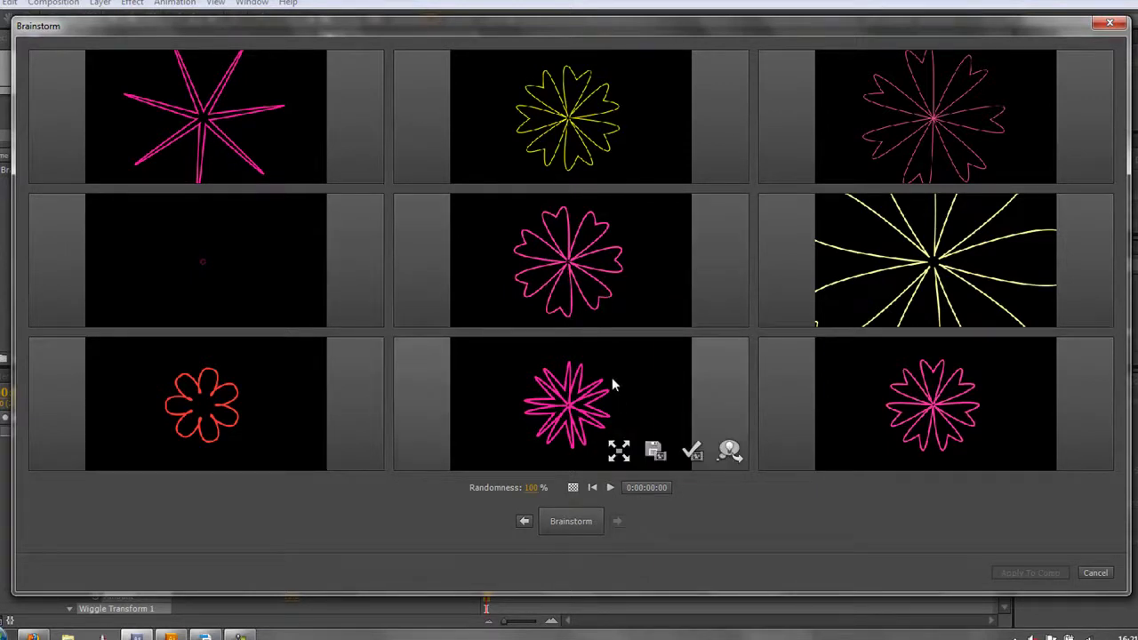
# Step: Also keep the yellow flower variation and Brainstorm another round
pyautogui.moveTo(610, 105)
pyautogui.click(729, 162)
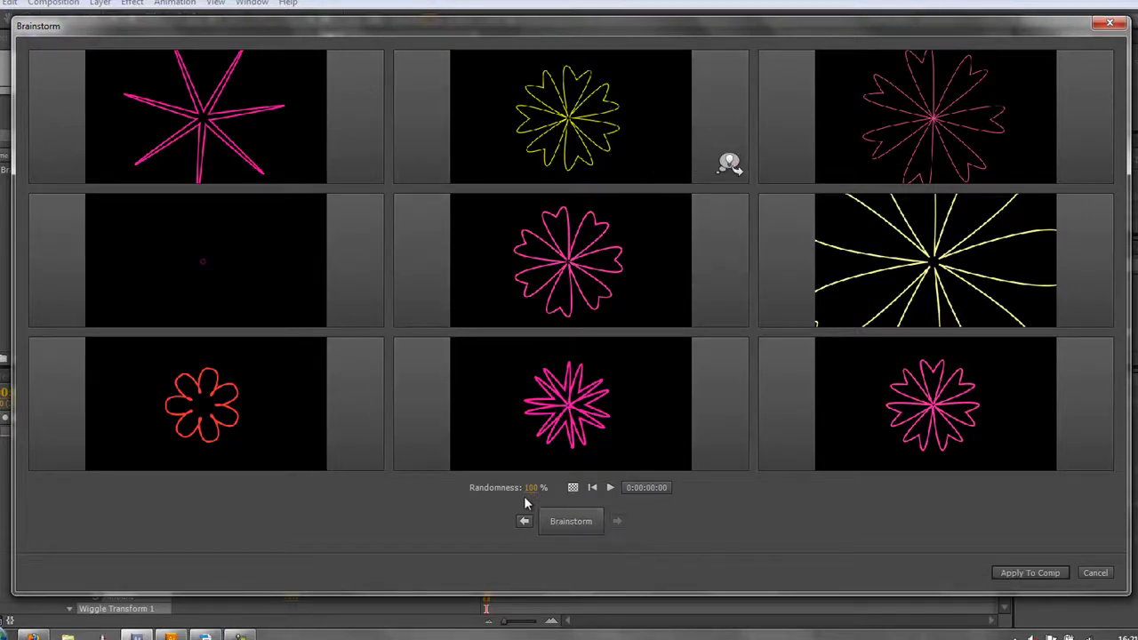
pyautogui.click(573, 524)
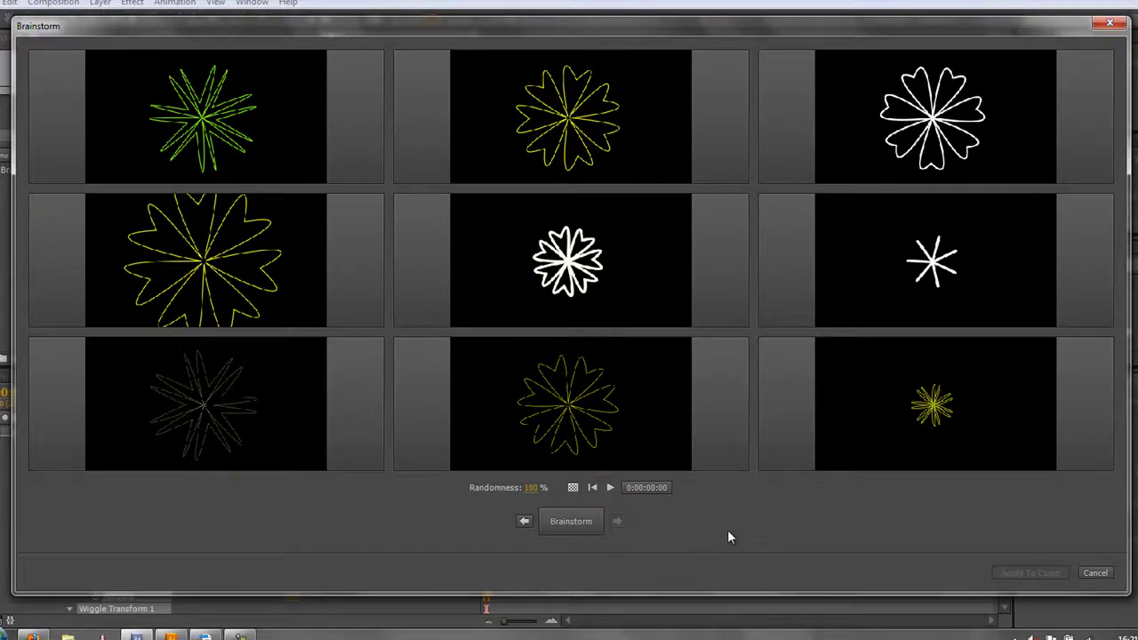
pyautogui.moveTo(210, 131)
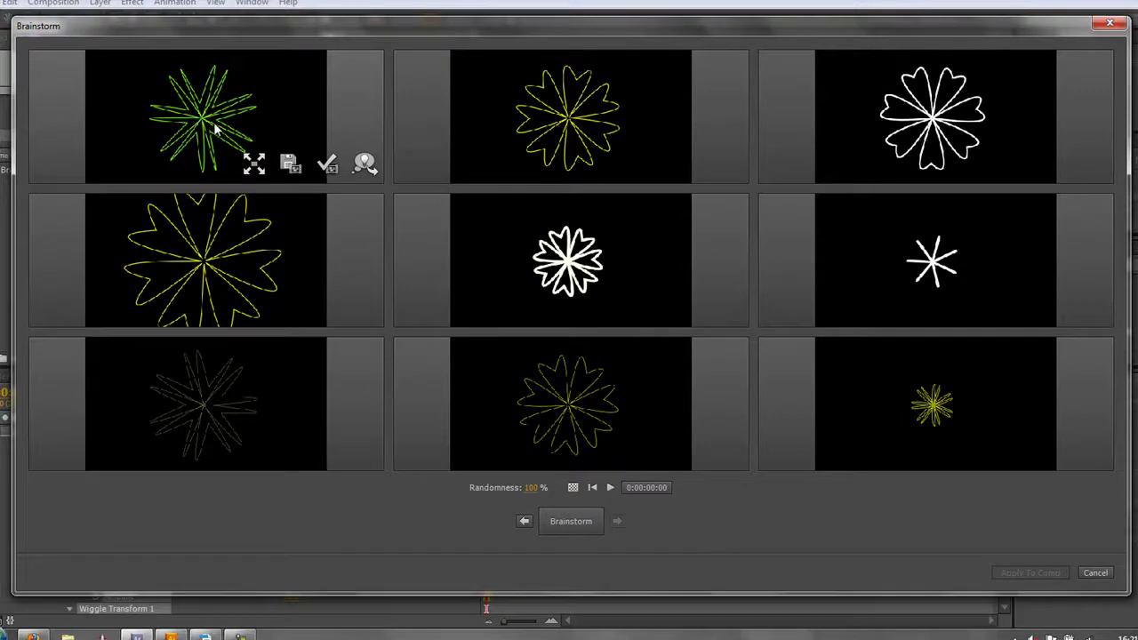
# Step: Apply the green spiky star variation, hide shape path outlines, and play and scrub it
pyautogui.click(326, 166)
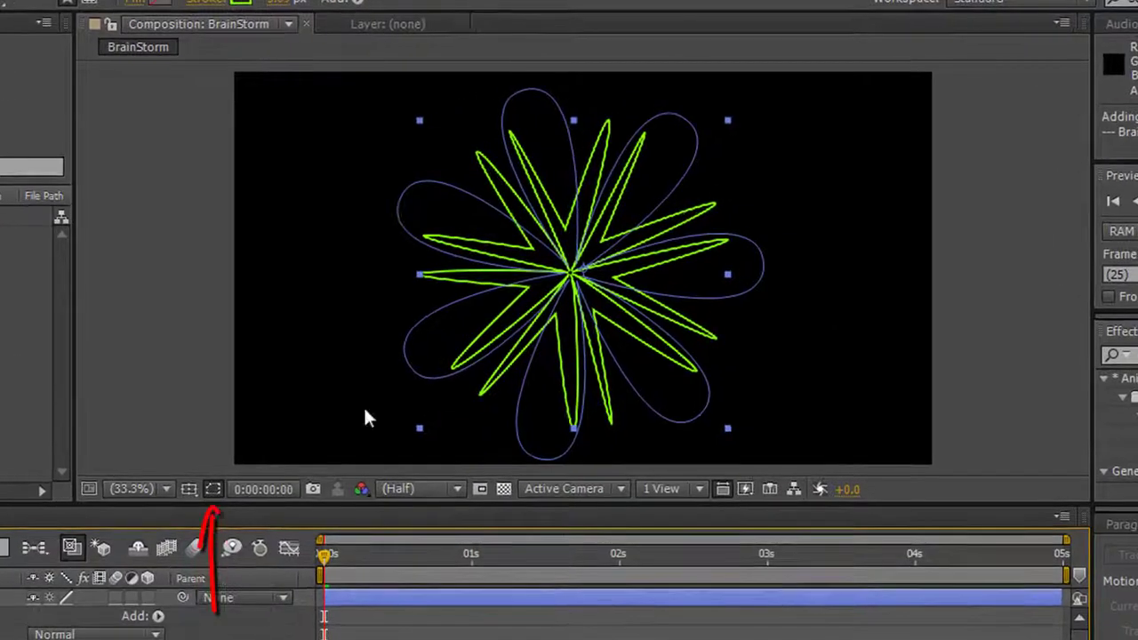
pyautogui.click(214, 490)
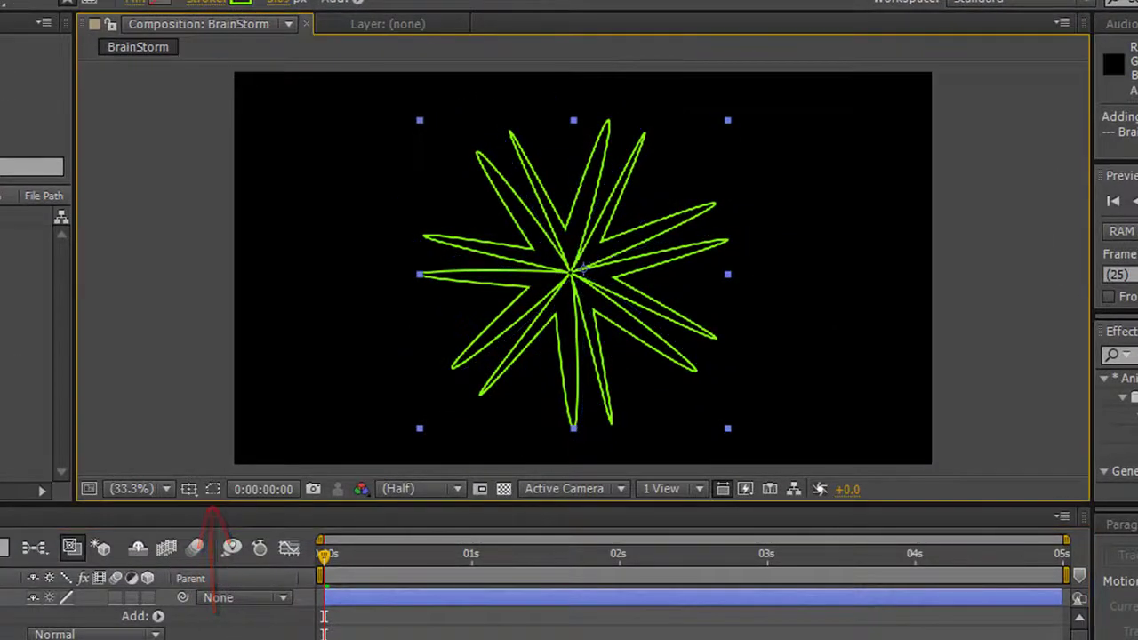
pyautogui.press('space')
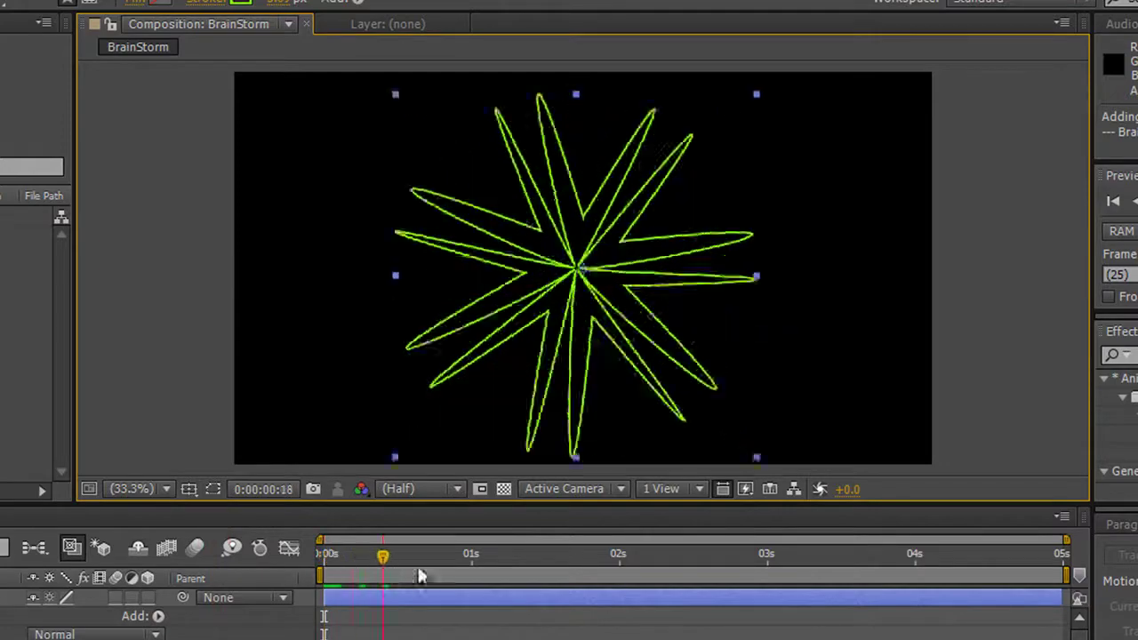
pyautogui.moveTo(622, 603); pyautogui.dragTo(287, 610)
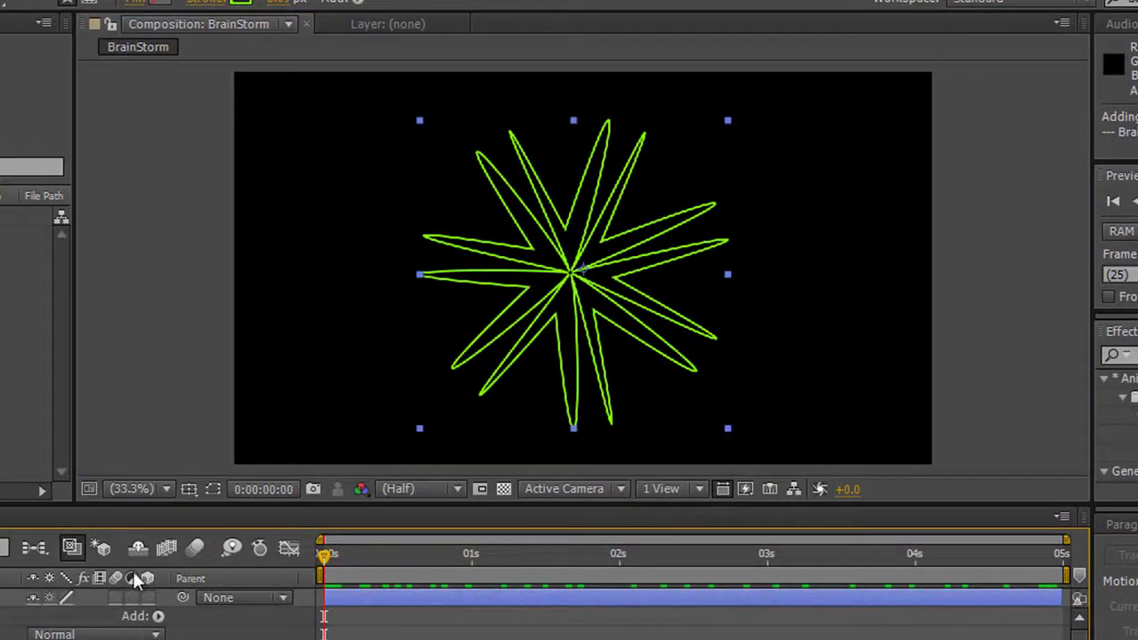
# Step: Reopen Brainstorm at 25% randomness, toggle the transparency grid, and play the thumbnail previews
pyautogui.click(197, 556)
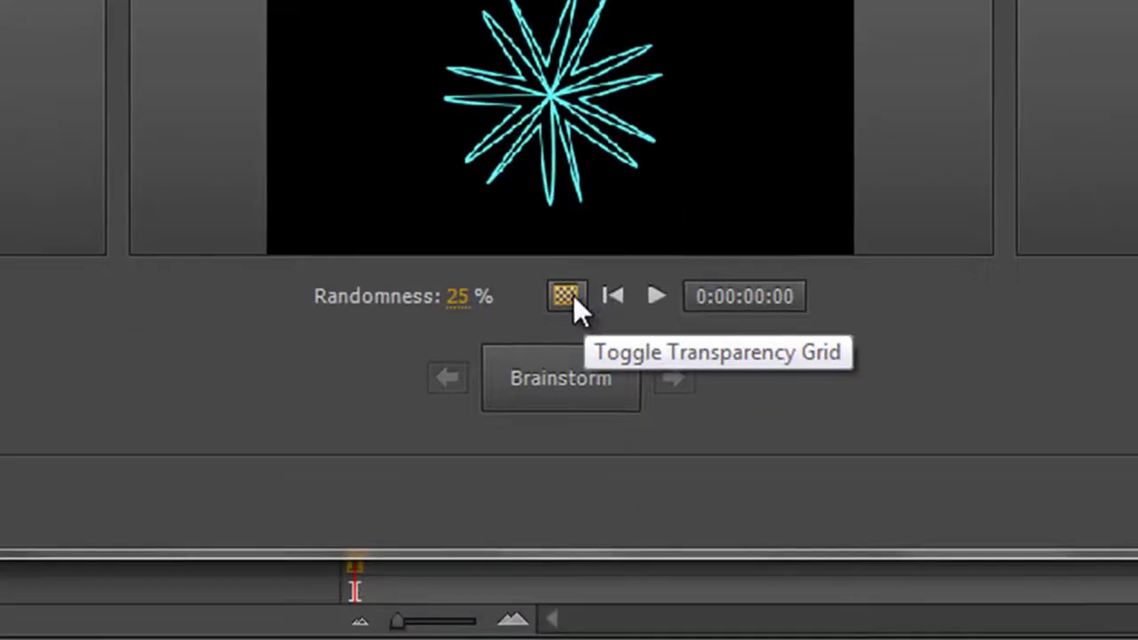
pyautogui.click(570, 347)
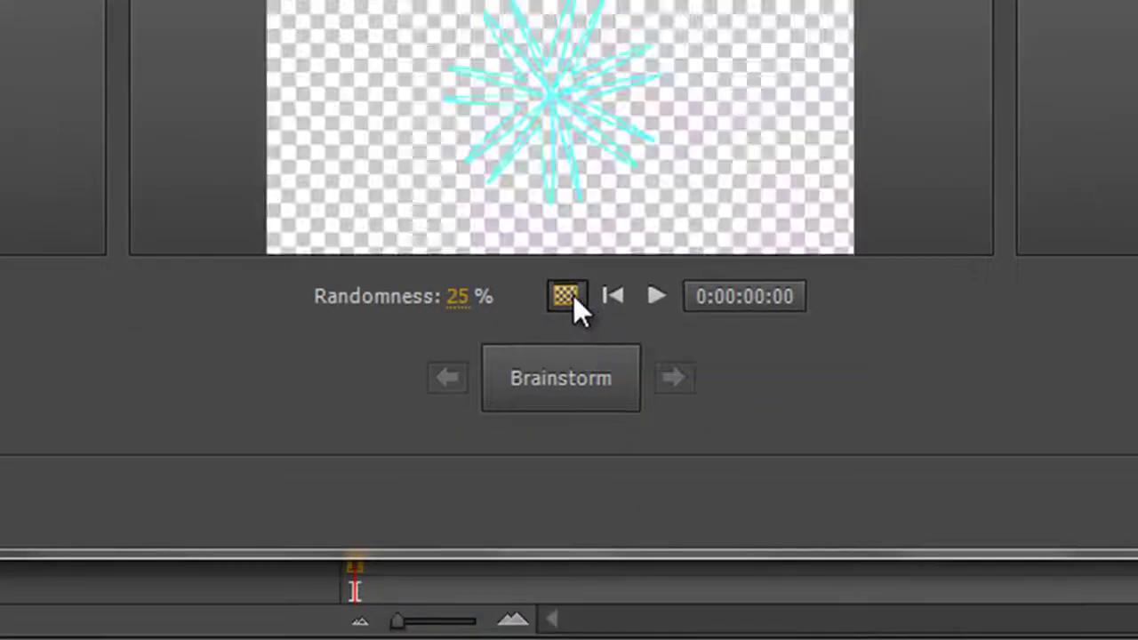
pyautogui.click(570, 348)
pyautogui.click(566, 360)
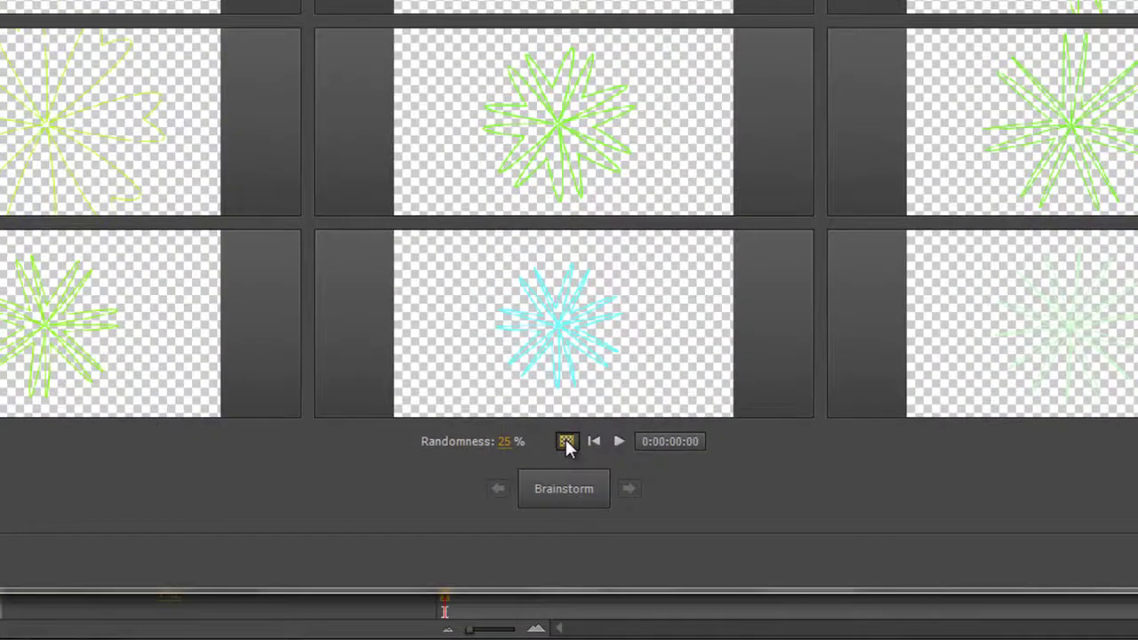
pyautogui.click(565, 439)
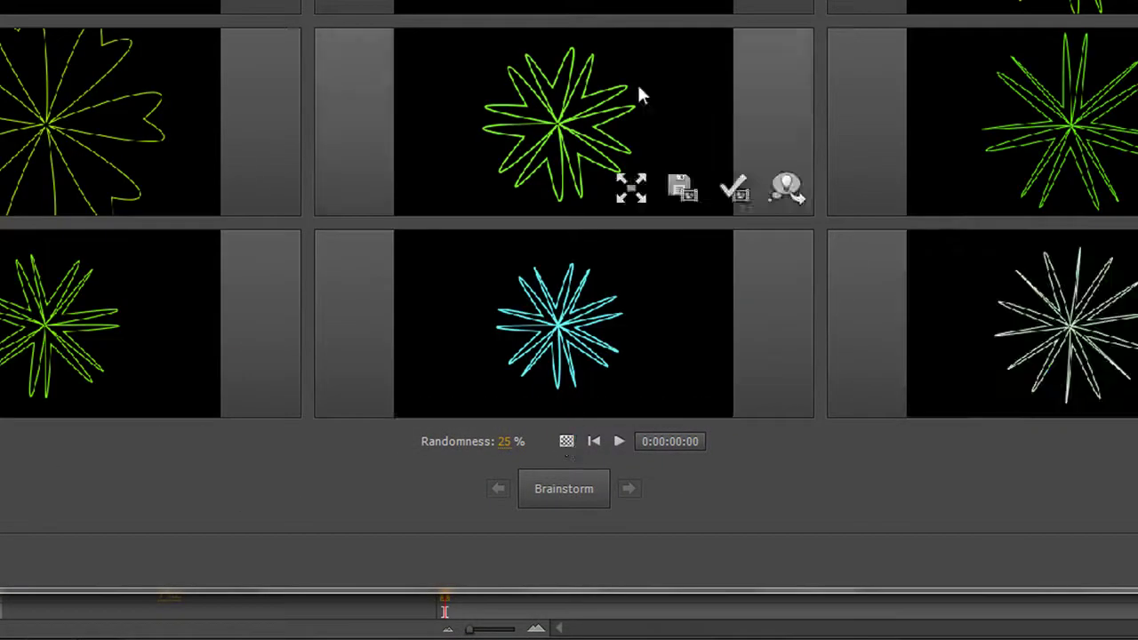
pyautogui.click(619, 445)
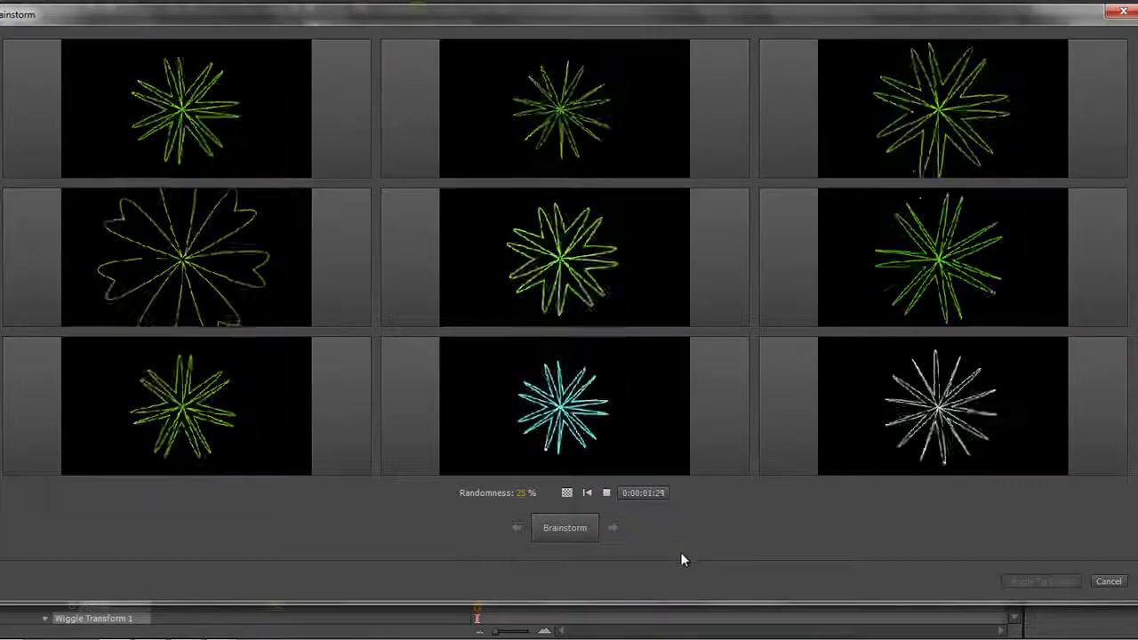
pyautogui.moveTo(630, 313)
pyautogui.moveTo(735, 457)
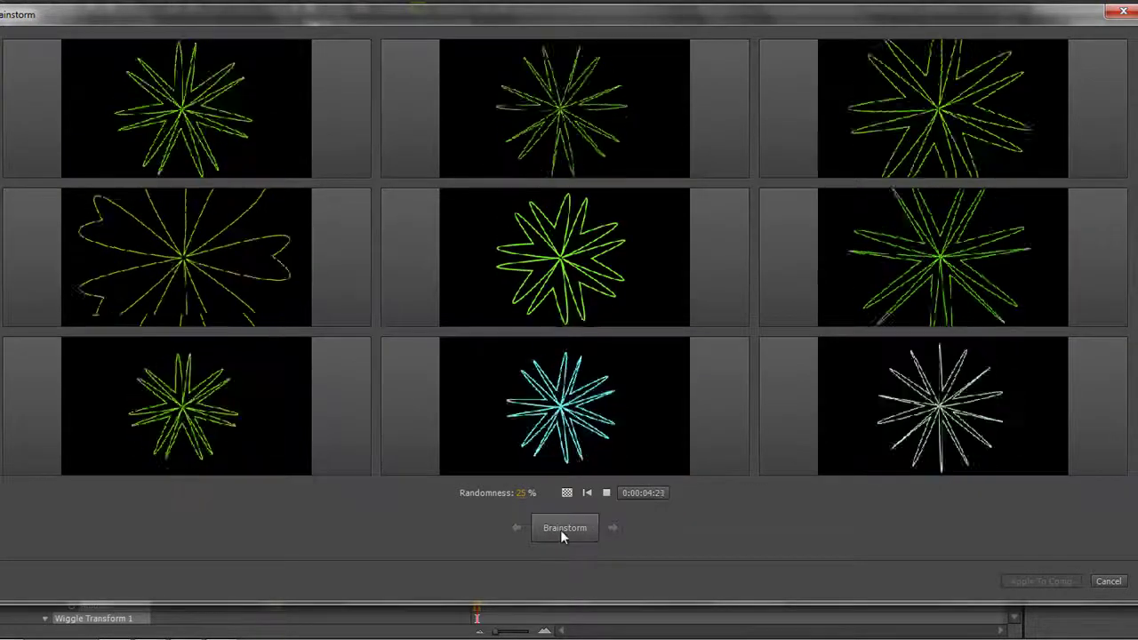
# Step: Generate several new variation rounds, step back one set, and resume preview playback
pyautogui.click(560, 530)
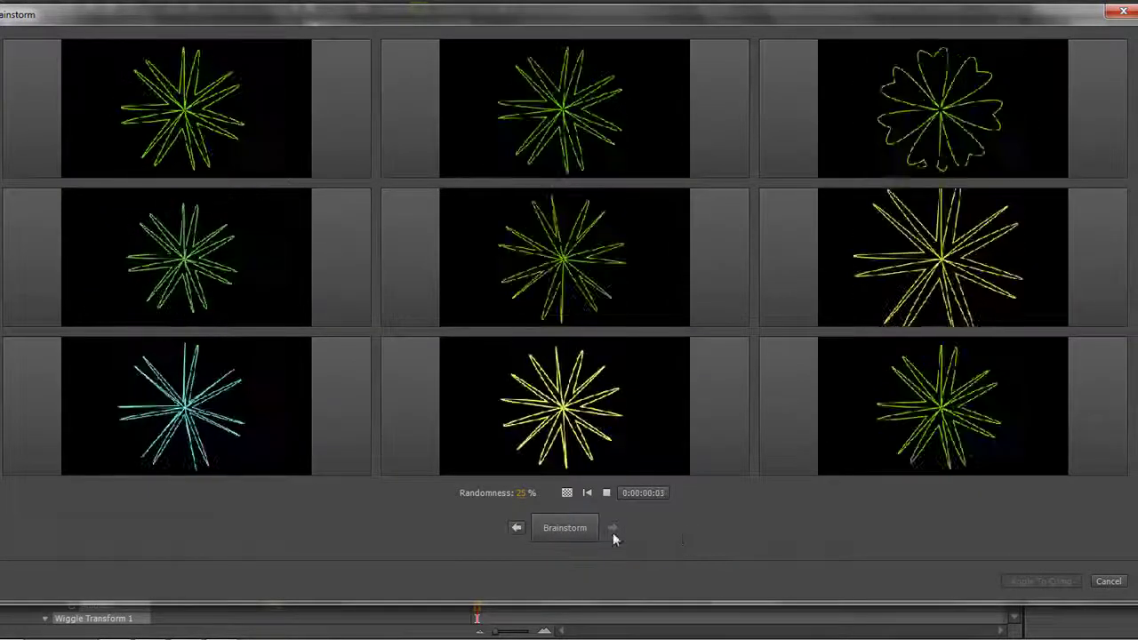
pyautogui.click(574, 528)
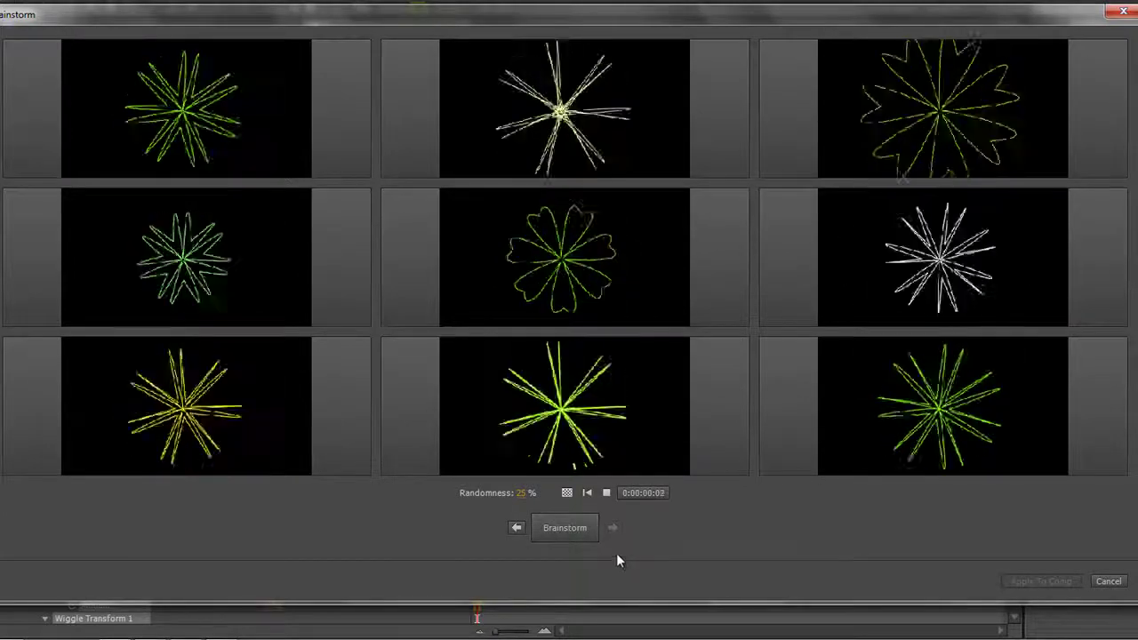
pyautogui.click(605, 493)
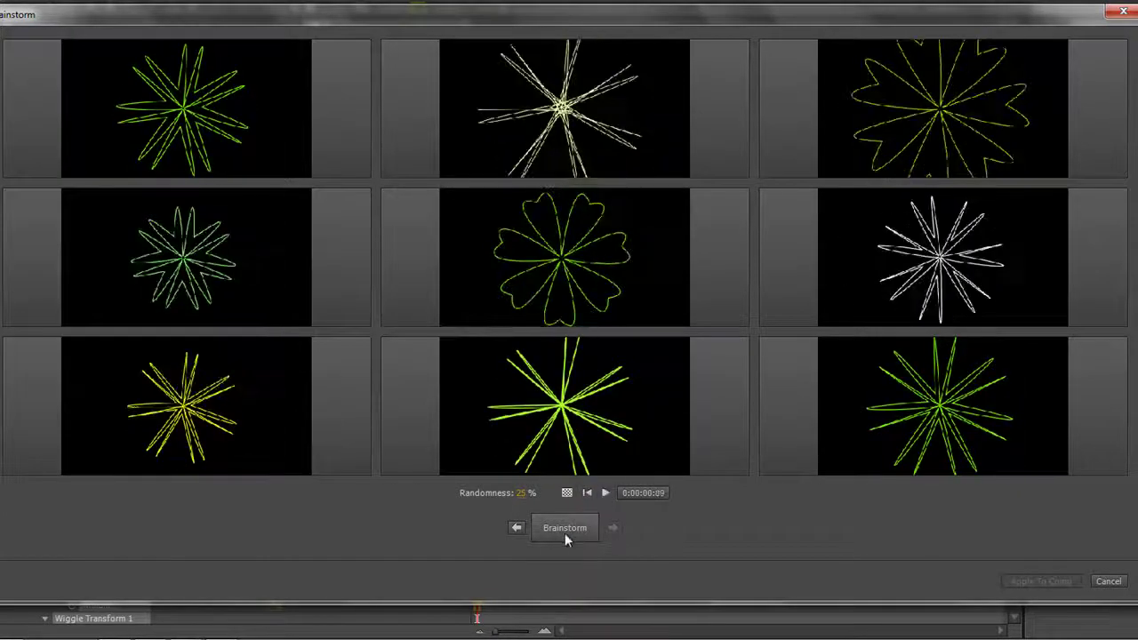
pyautogui.click(566, 534)
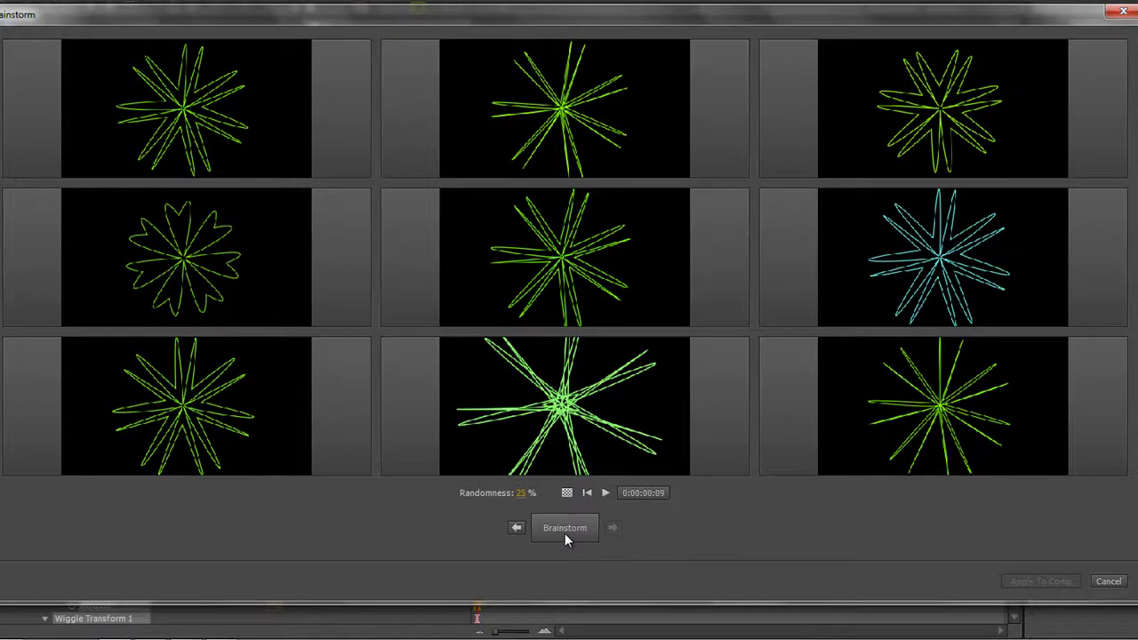
pyautogui.click(517, 530)
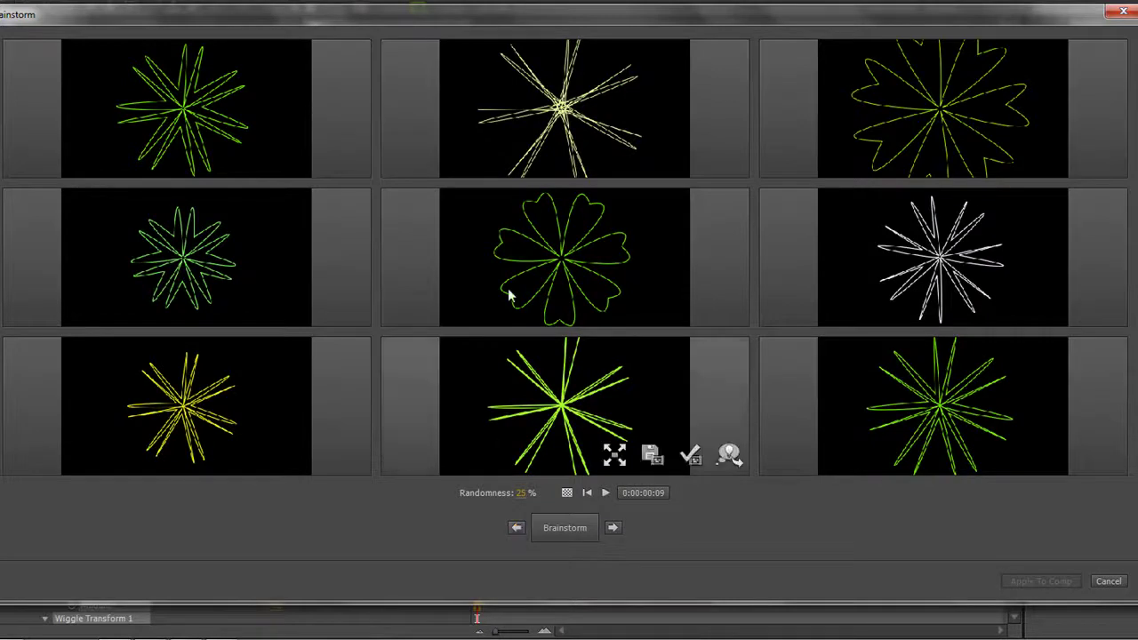
pyautogui.moveTo(557, 93)
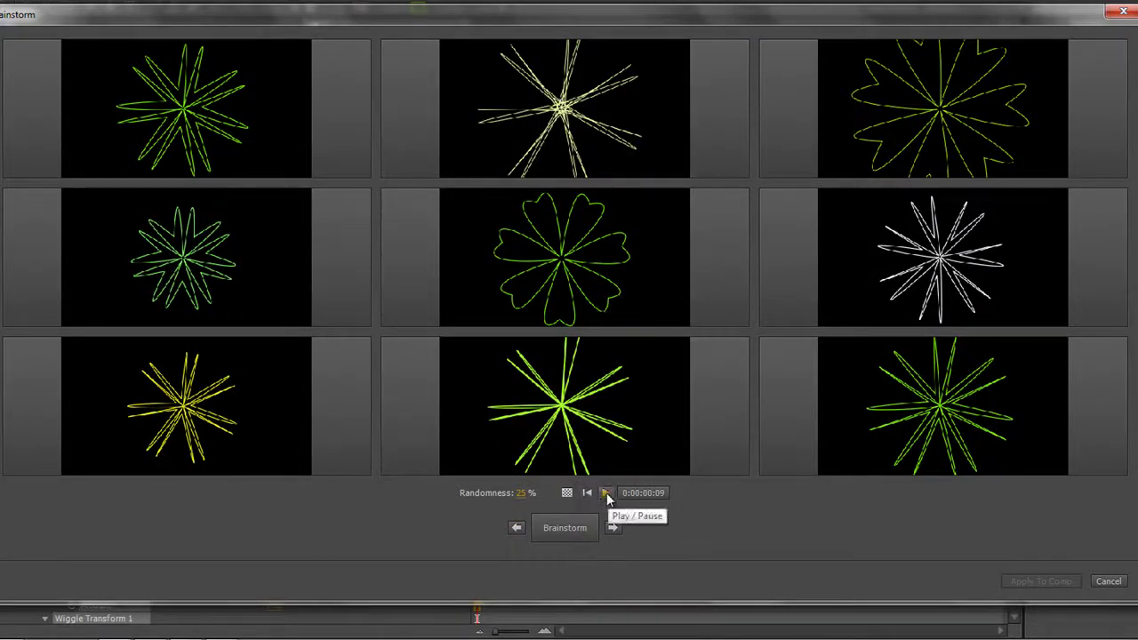
pyautogui.click(605, 494)
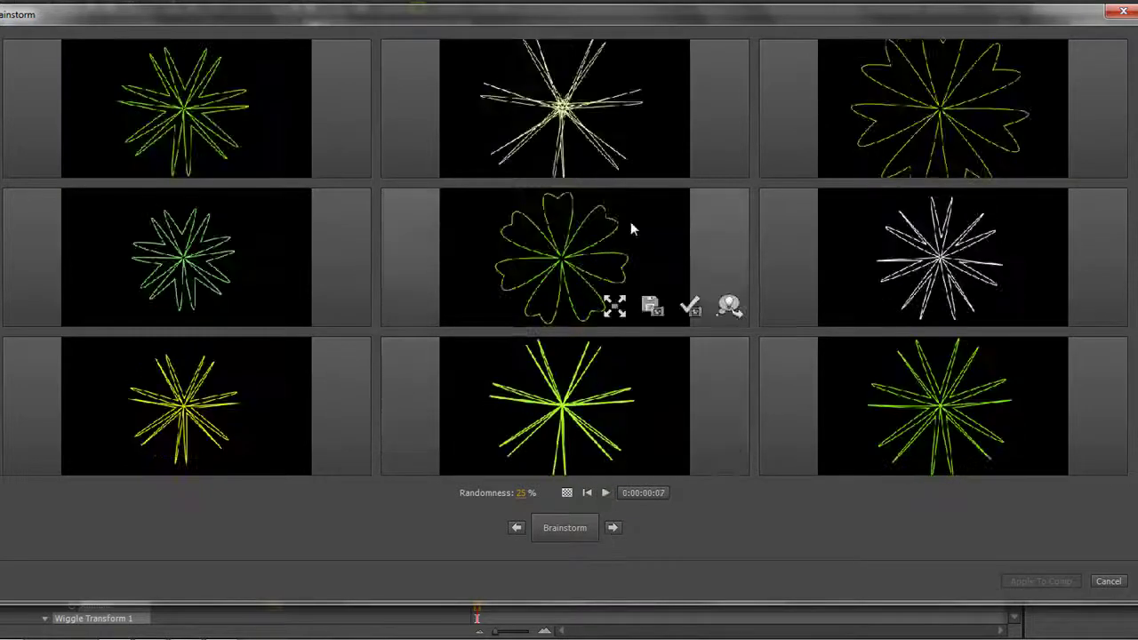
# Step: Apply the pale-yellow starburst variation, collapse the layer, and preview its animation
pyautogui.moveTo(676, 158)
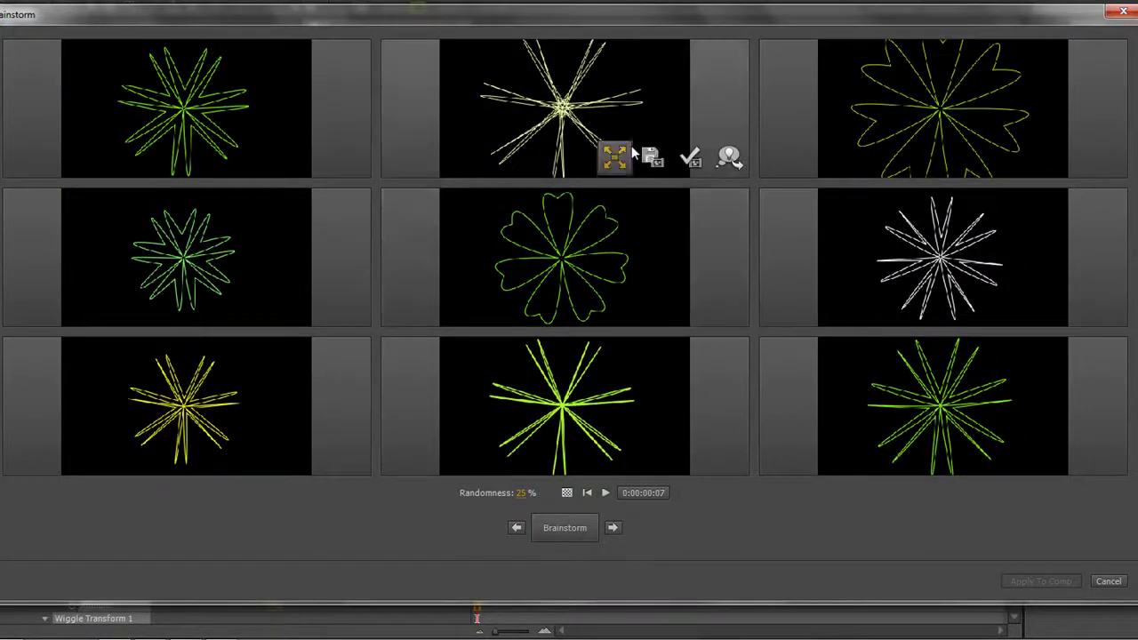
pyautogui.click(694, 160)
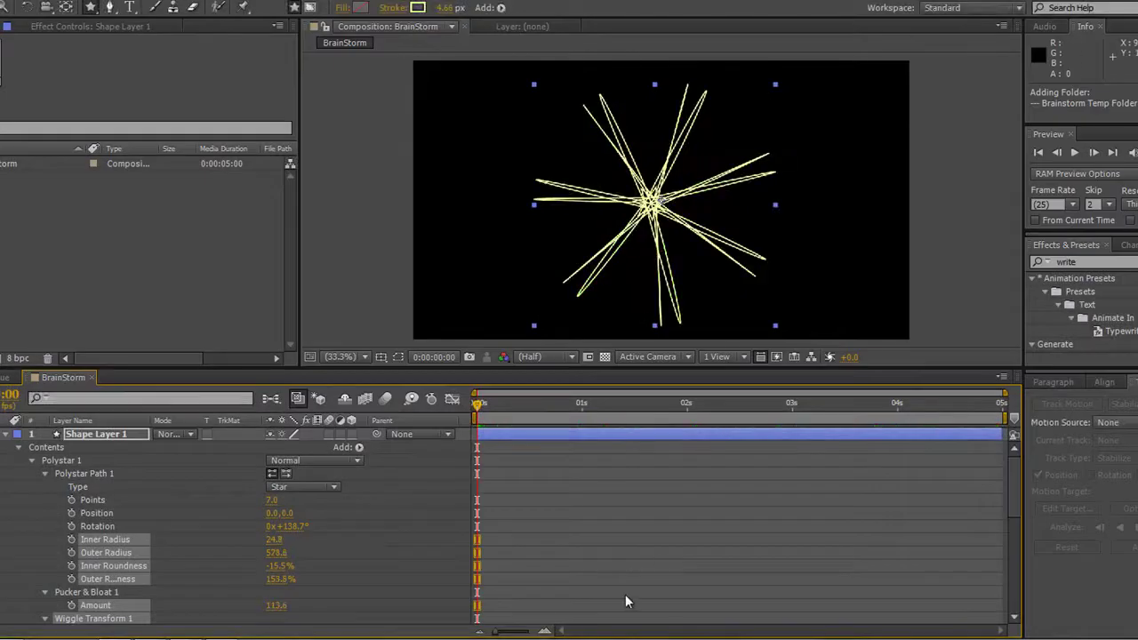
pyautogui.click(6, 435)
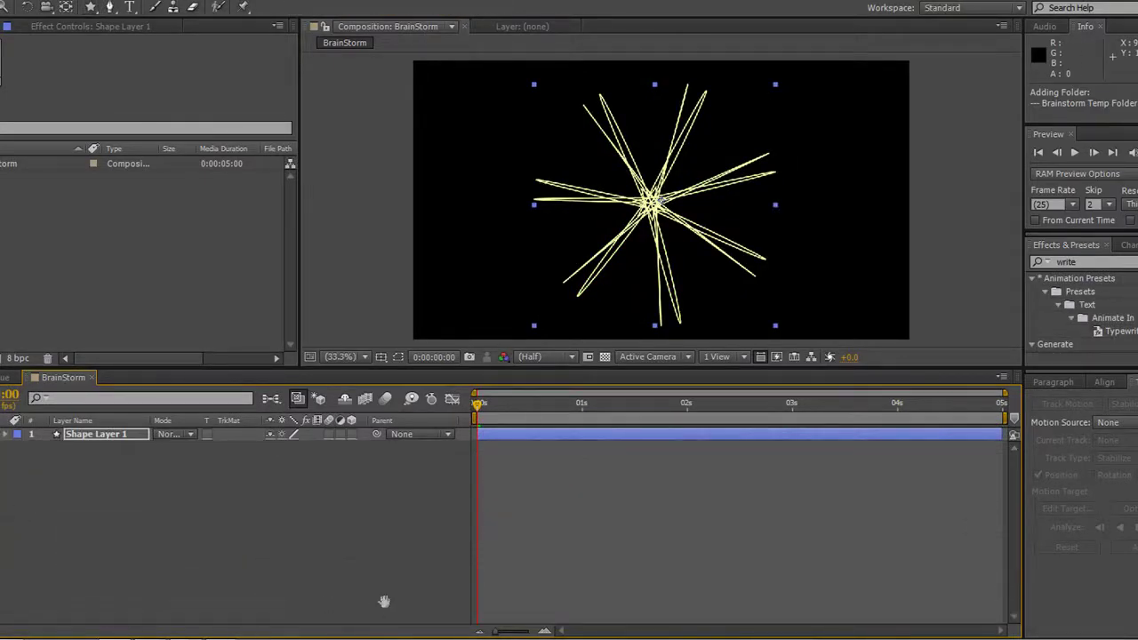
pyautogui.press('space')
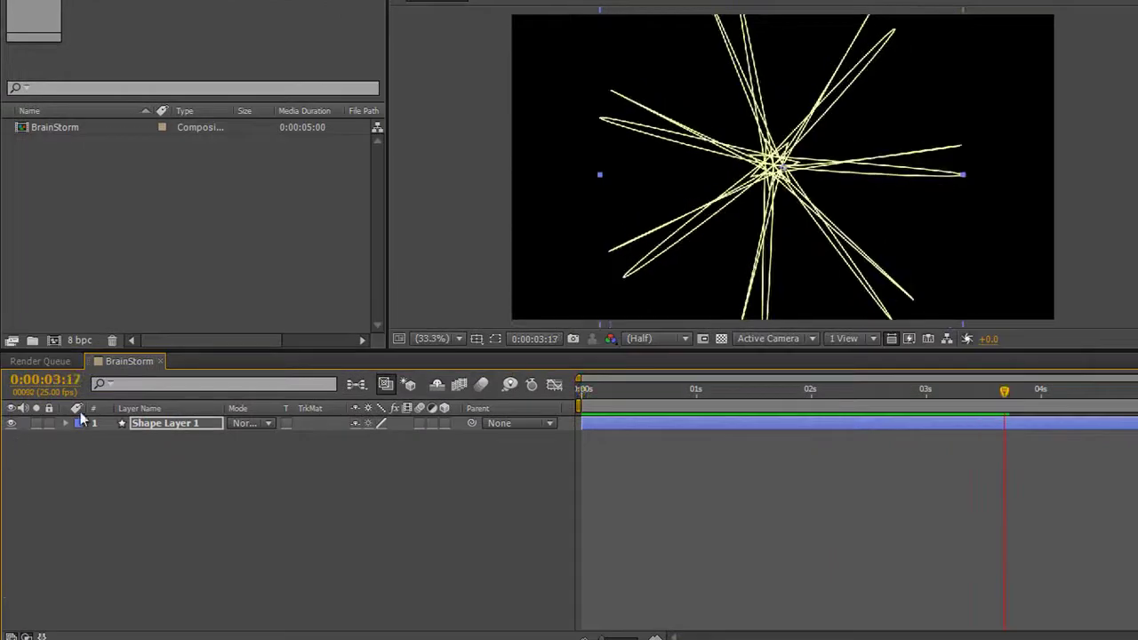
# Step: In Wiggle Transform 1 > Transform, reset Scale to 0.0,0.0% and Rotation to 0x+0.0°
pyautogui.keyDown('ctrl'); pyautogui.click(65, 424); pyautogui.keyUp('ctrl')
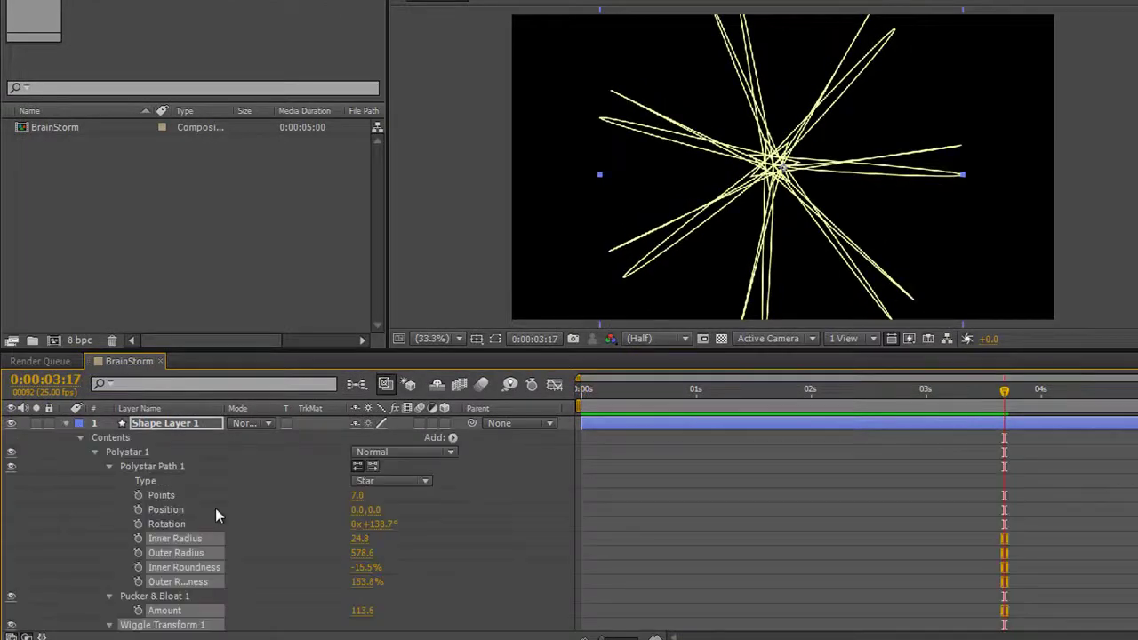
pyautogui.scroll(-8, 216, 508)
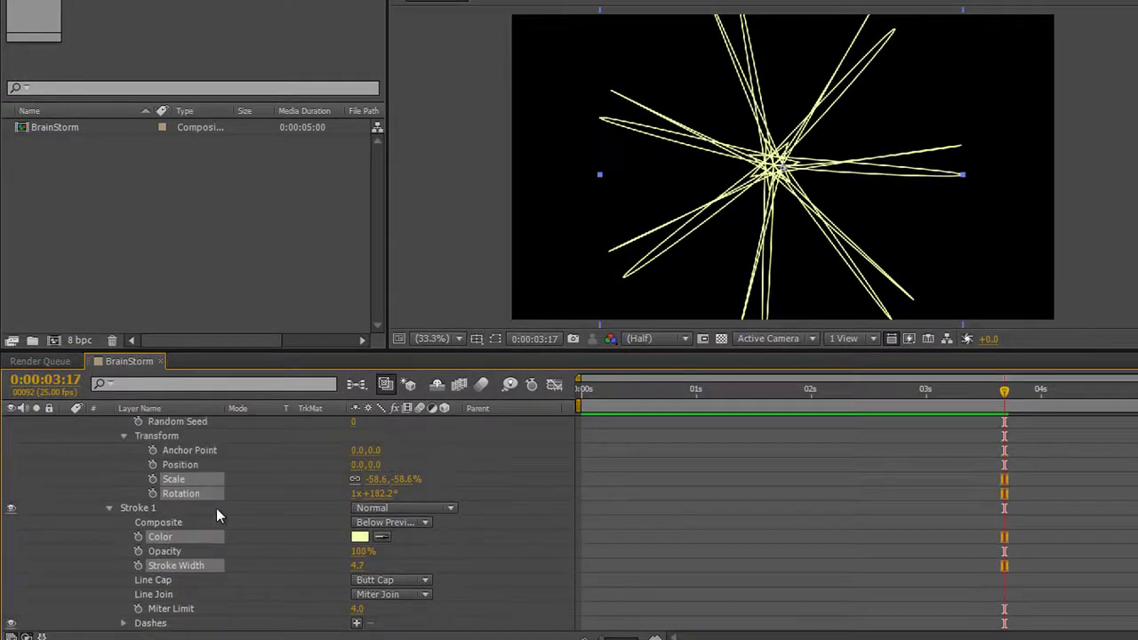
pyautogui.scroll(3, 164, 449)
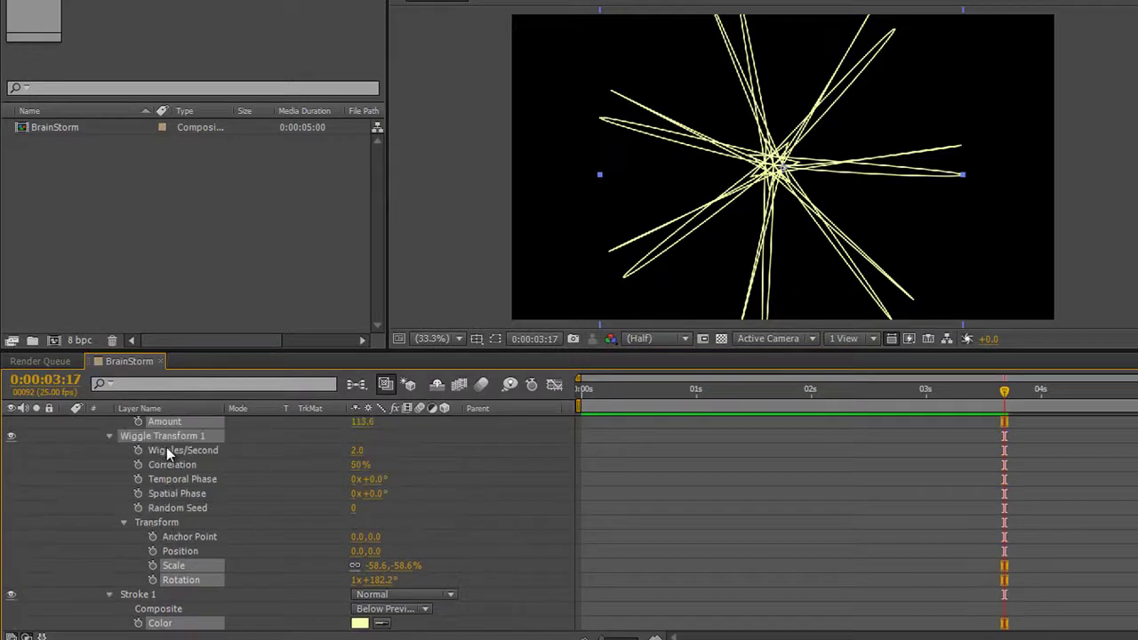
pyautogui.rightClick(258, 581)
pyautogui.click(266, 570)
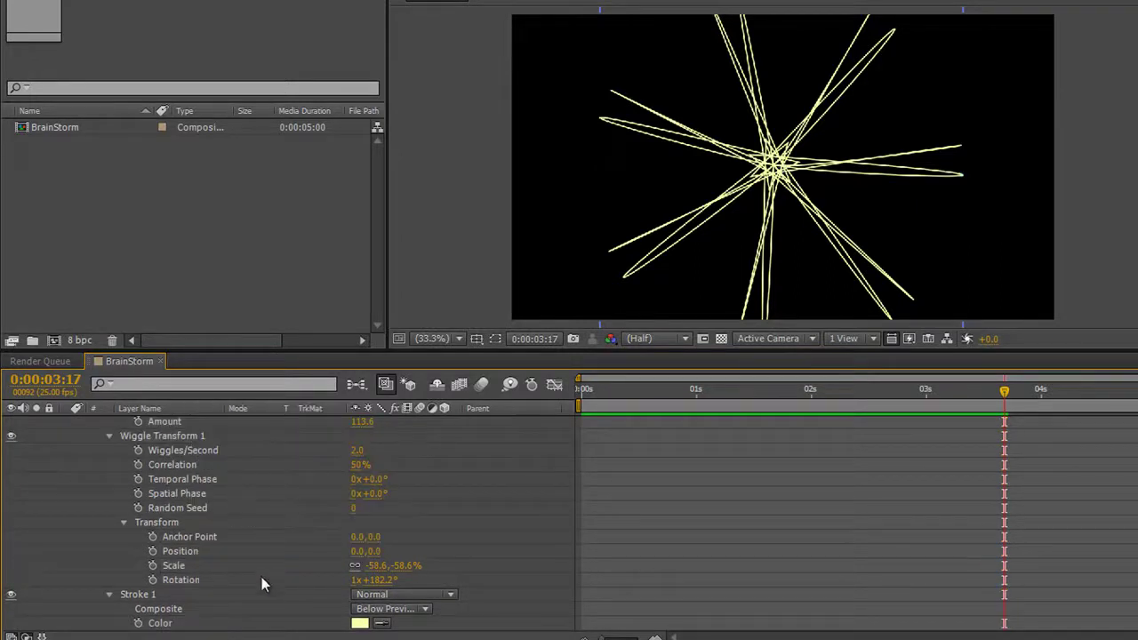
pyautogui.click(179, 561)
pyautogui.rightClick(182, 562)
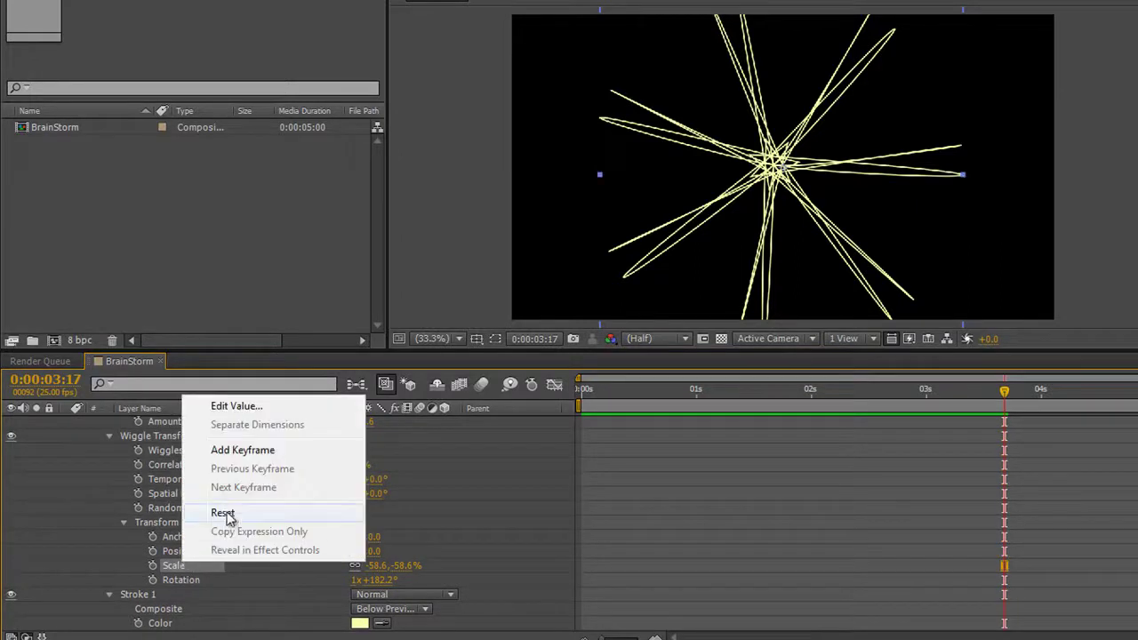
pyautogui.click(227, 514)
pyautogui.rightClick(187, 580)
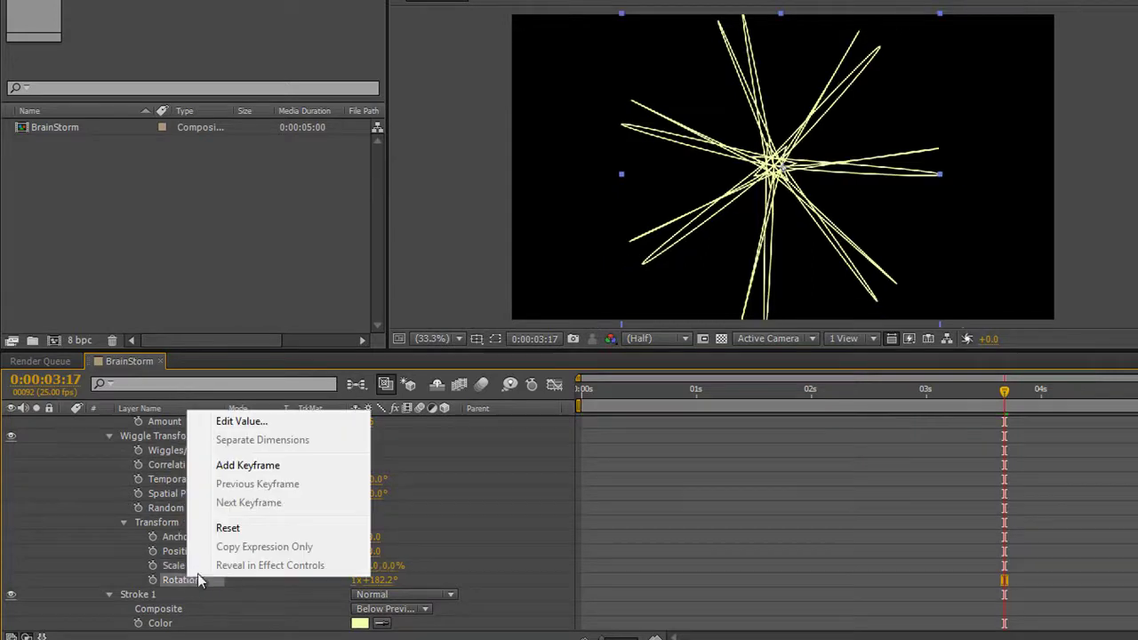
pyautogui.click(229, 530)
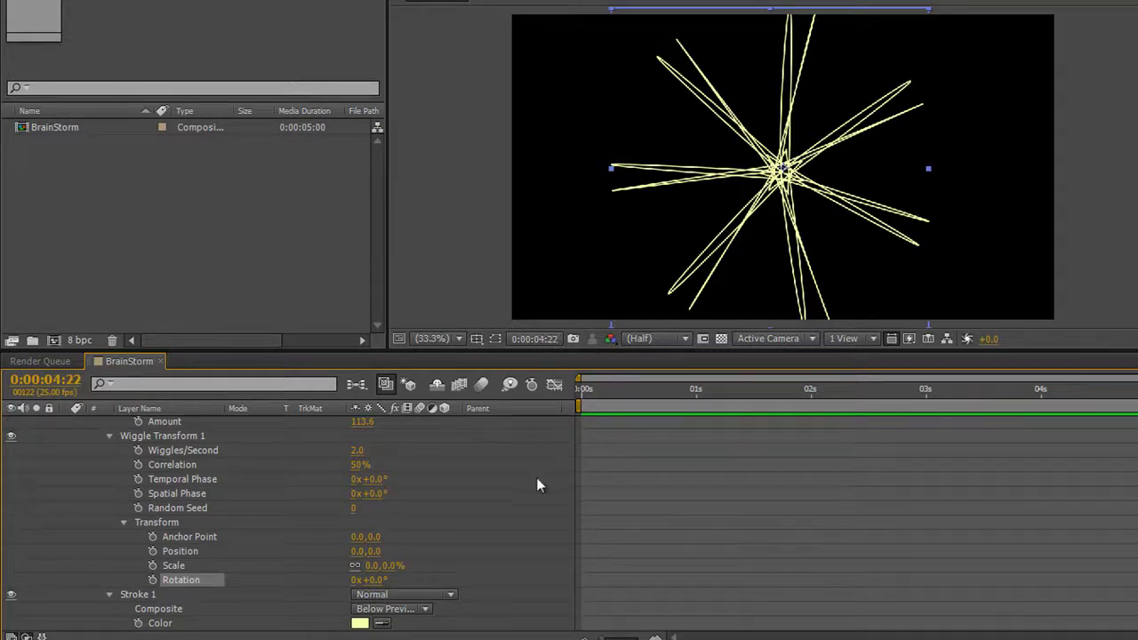
pyautogui.scroll(5, 408, 439)
# Step: Open Brainstorm on the Polystar 1 group and raise Randomness to 100%
pyautogui.click(135, 464)
pyautogui.click(127, 453)
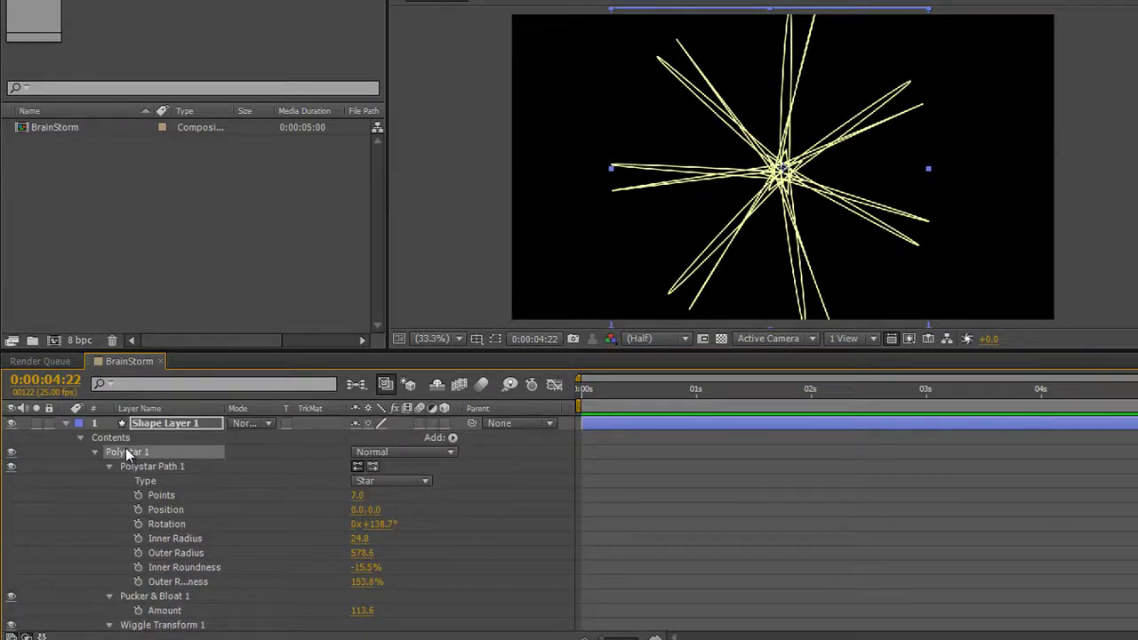
pyautogui.click(510, 385)
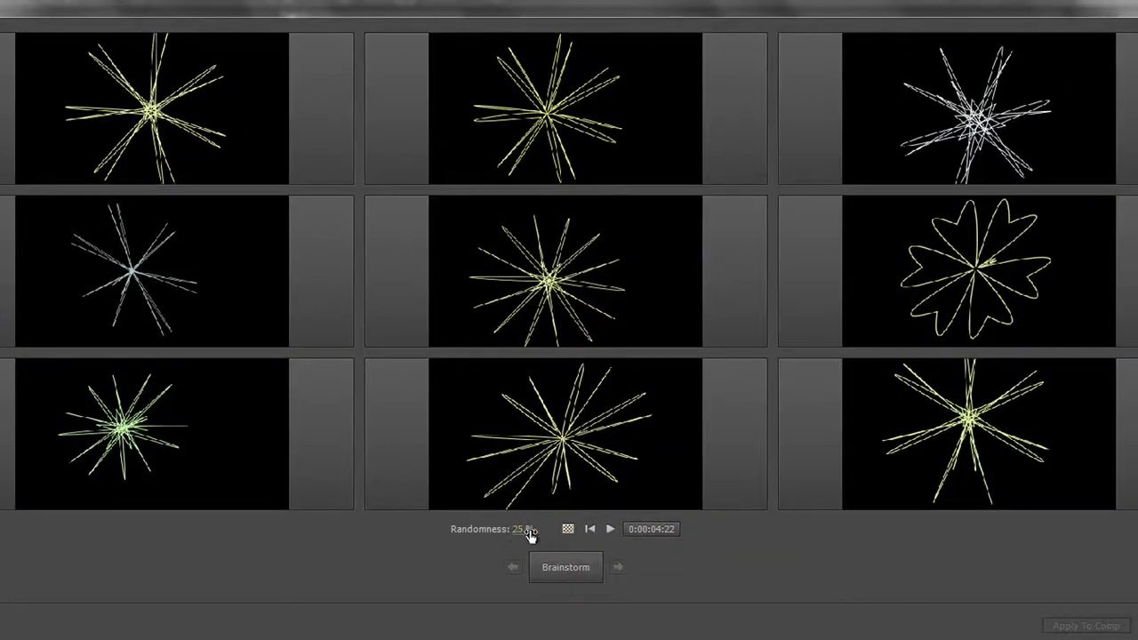
pyautogui.moveTo(530, 536); pyautogui.dragTo(702, 528)
# Step: Generate seven successive rounds of new wild Polystar variations
pyautogui.click(565, 576)
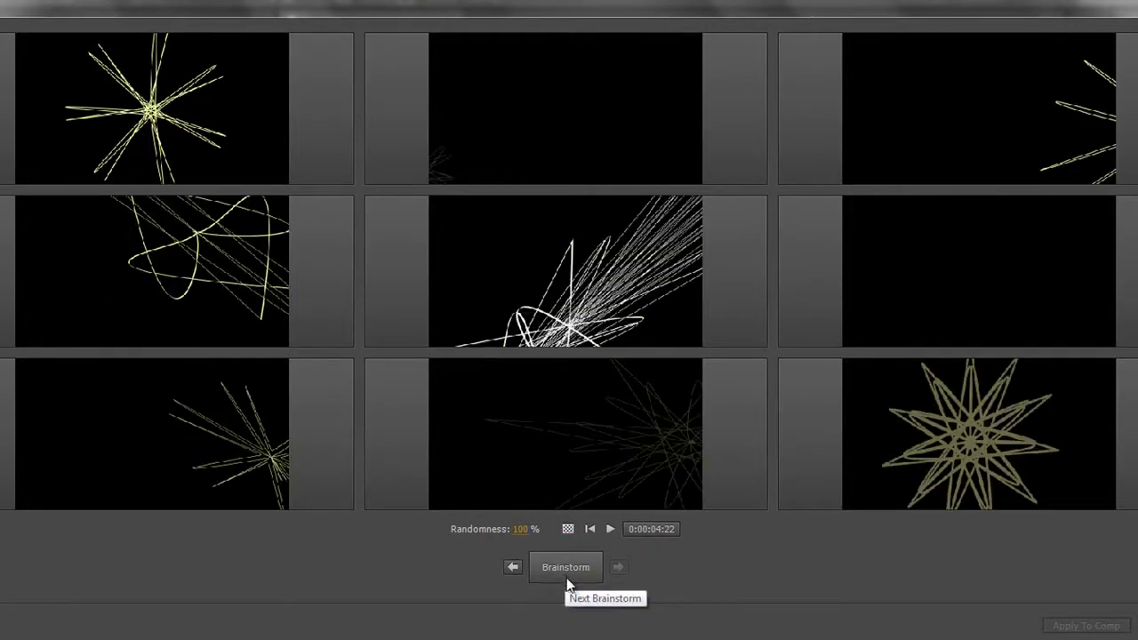
pyautogui.click(571, 580)
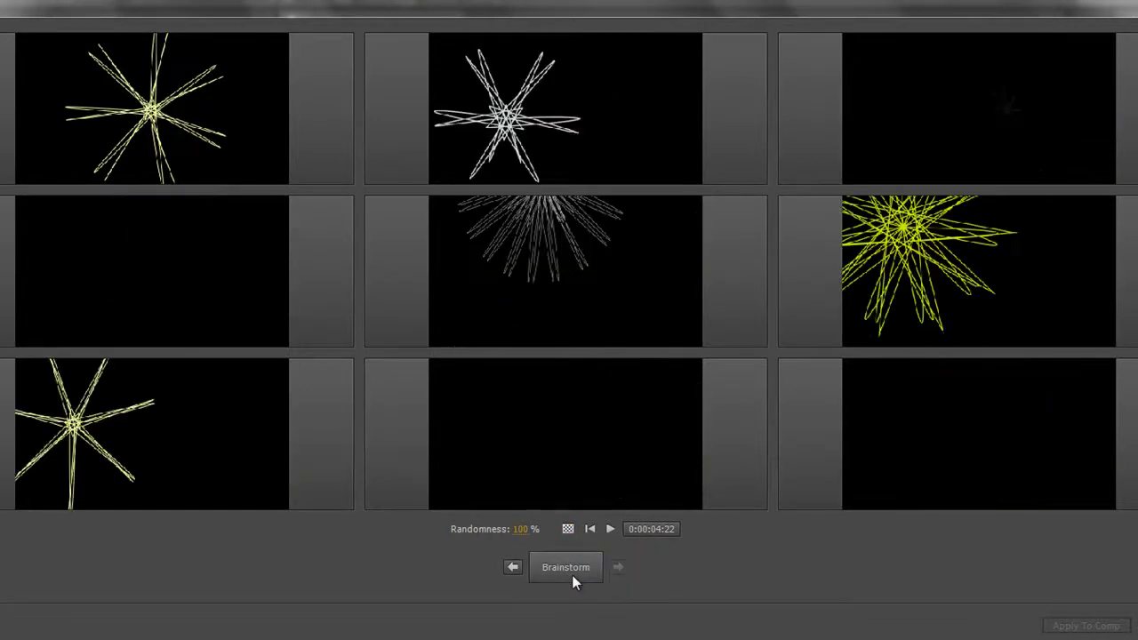
pyautogui.click(572, 574)
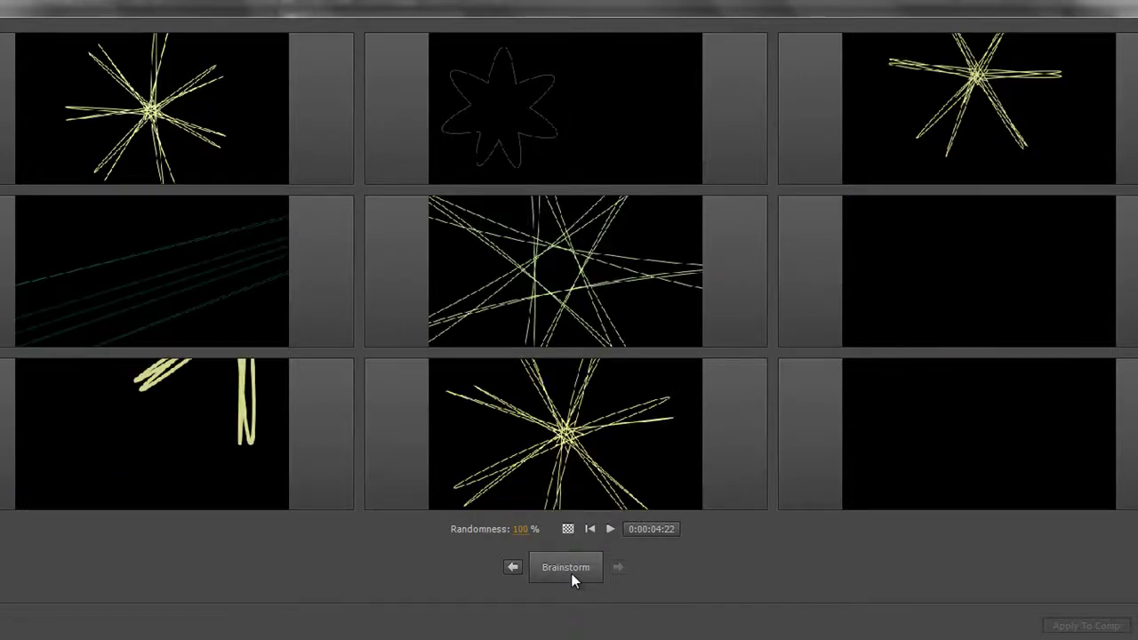
pyautogui.click(572, 577)
pyautogui.click(576, 576)
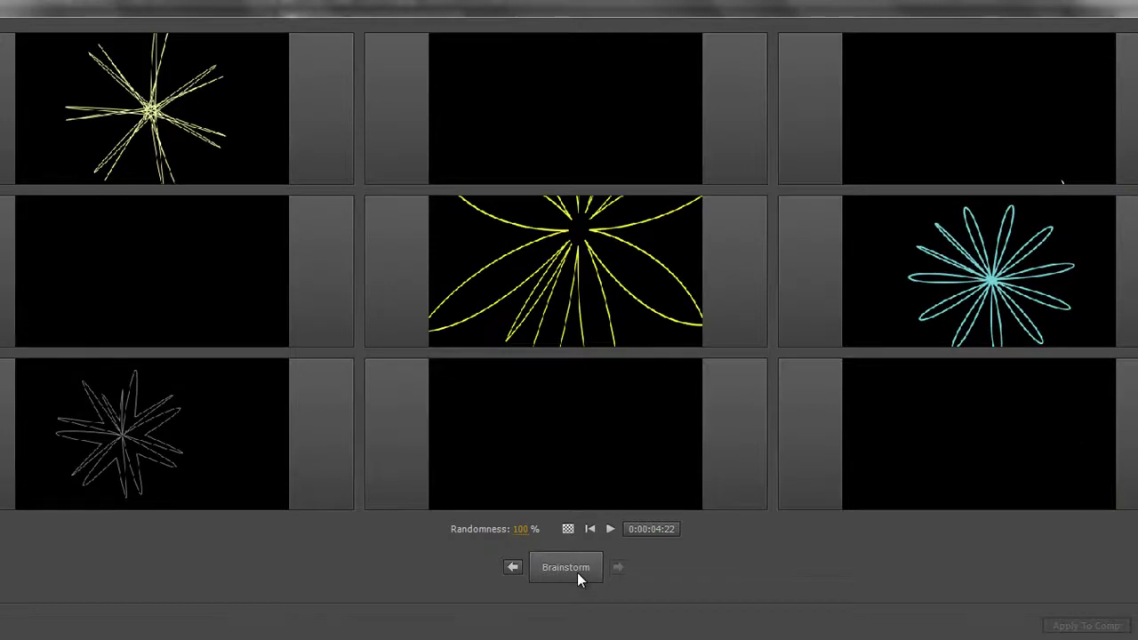
pyautogui.click(578, 572)
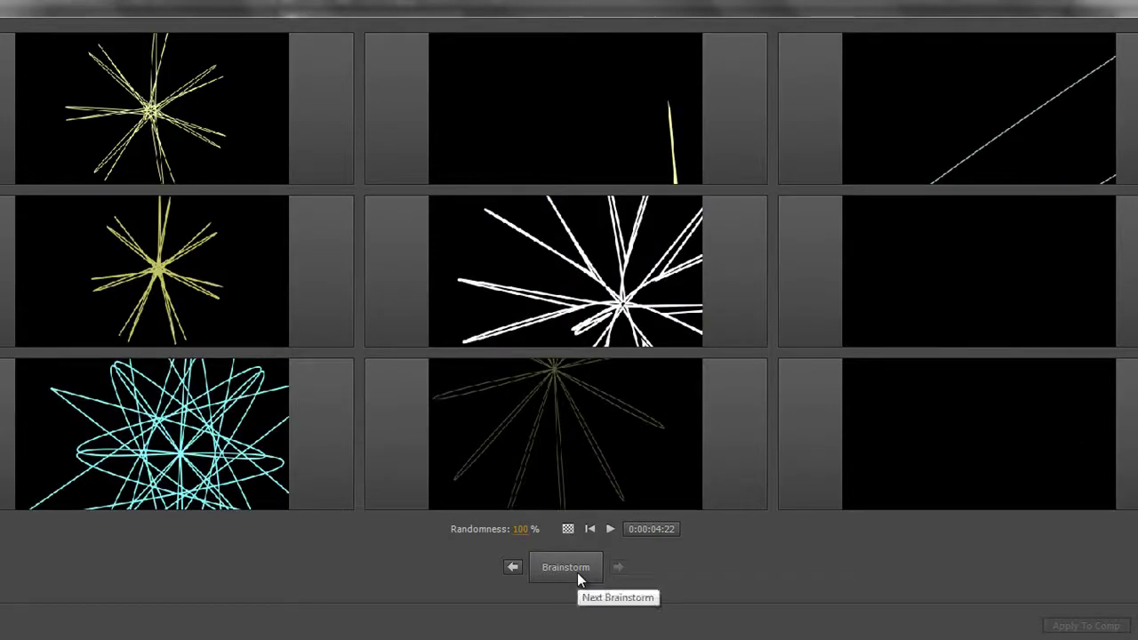
pyautogui.click(577, 572)
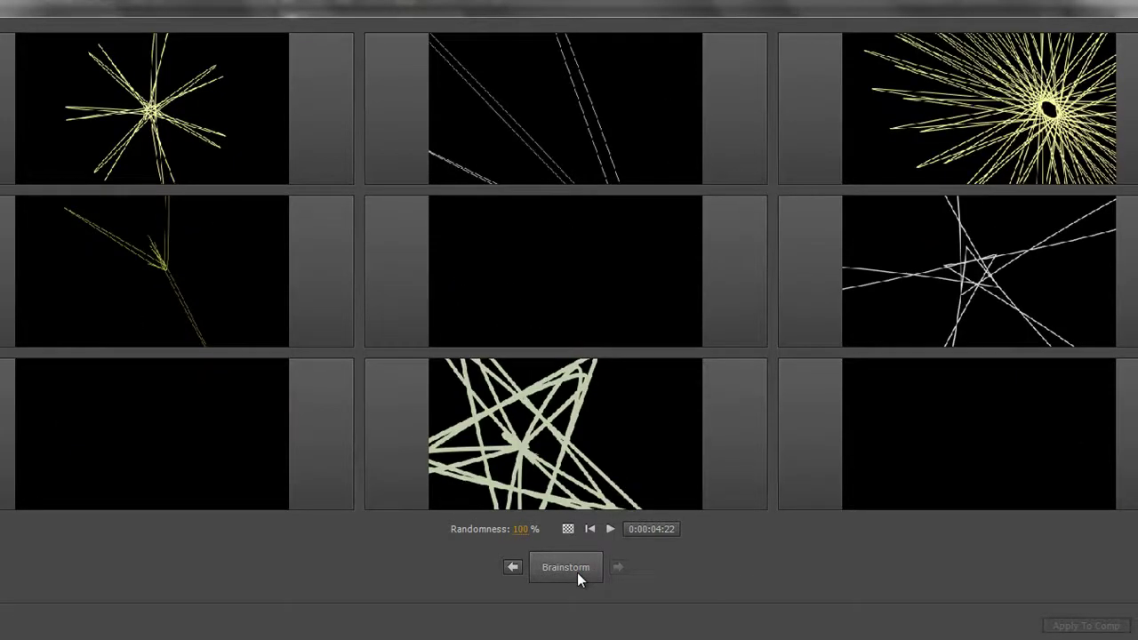
# Step: Apply the bottom-centre pale star variant to the comp, then add Zig Zag 1 with Size 65
pyautogui.moveTo(582, 495)
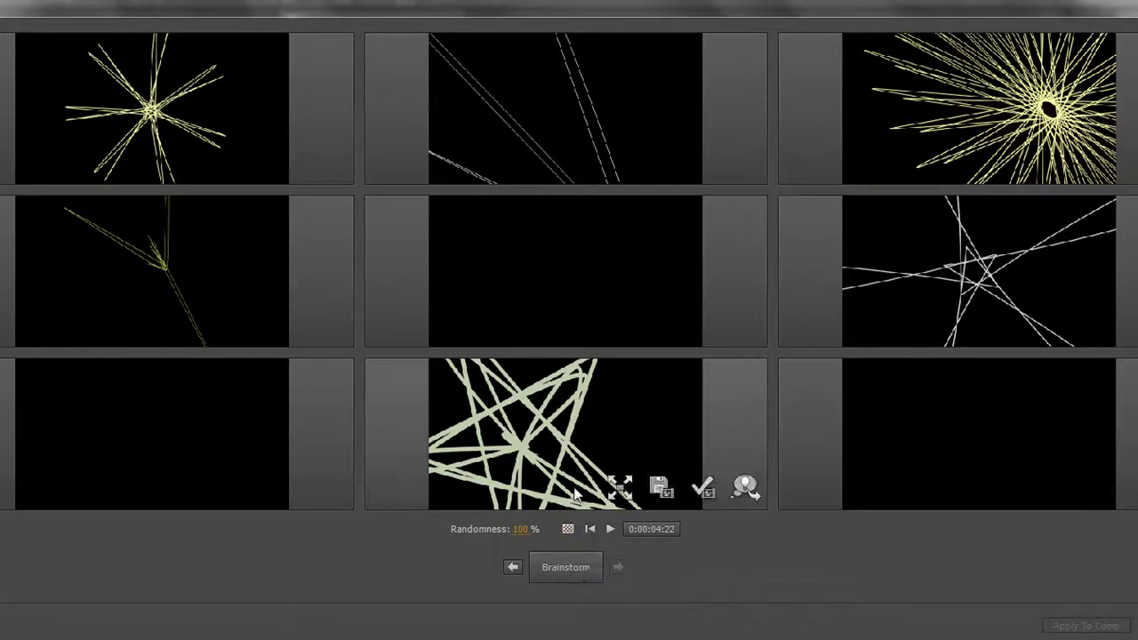
pyautogui.click(702, 489)
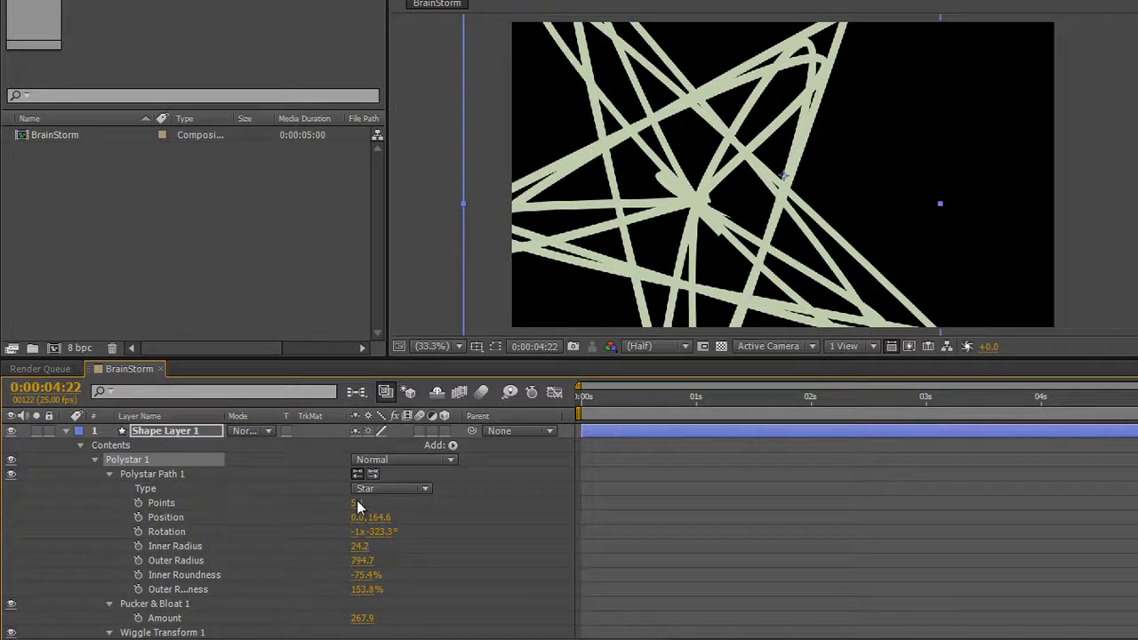
pyautogui.click(451, 446)
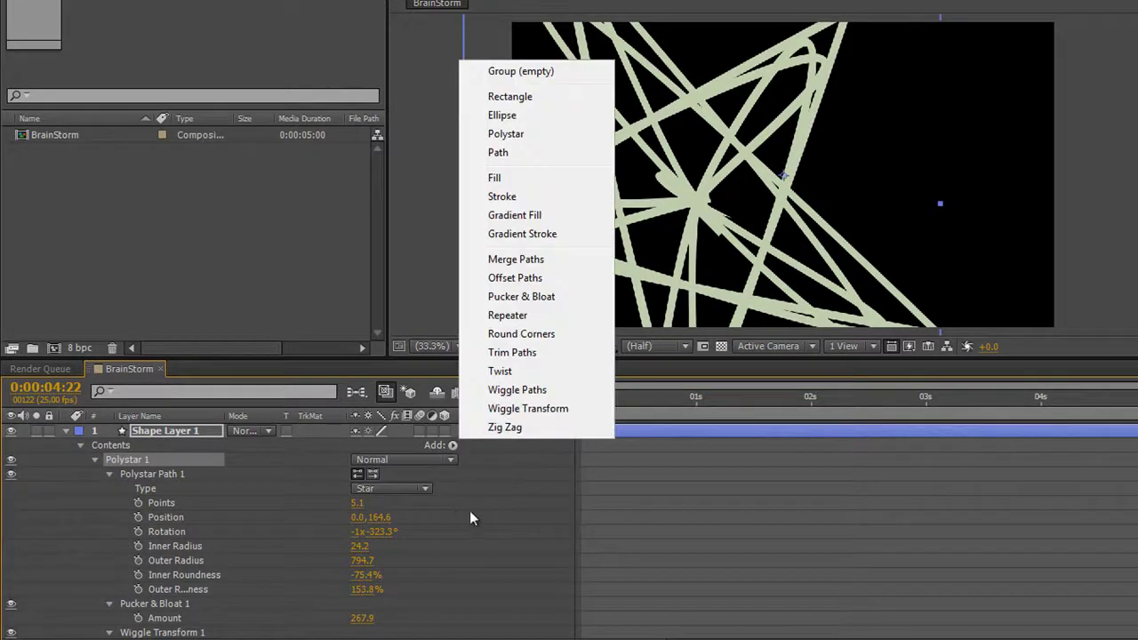
pyautogui.click(511, 428)
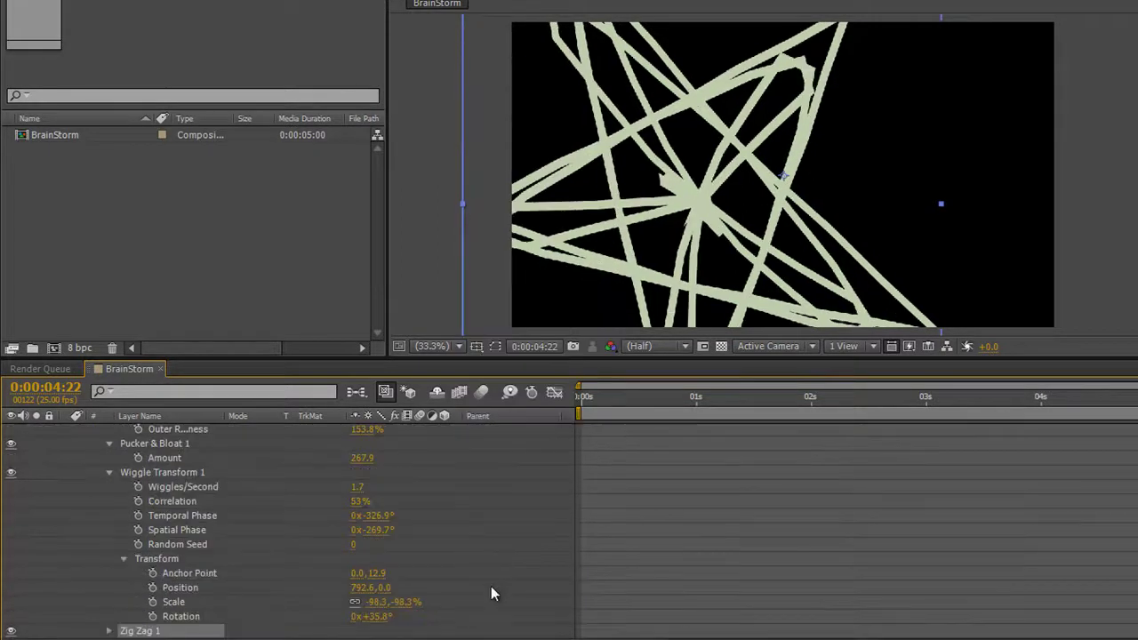
pyautogui.scroll(-5, 377, 557)
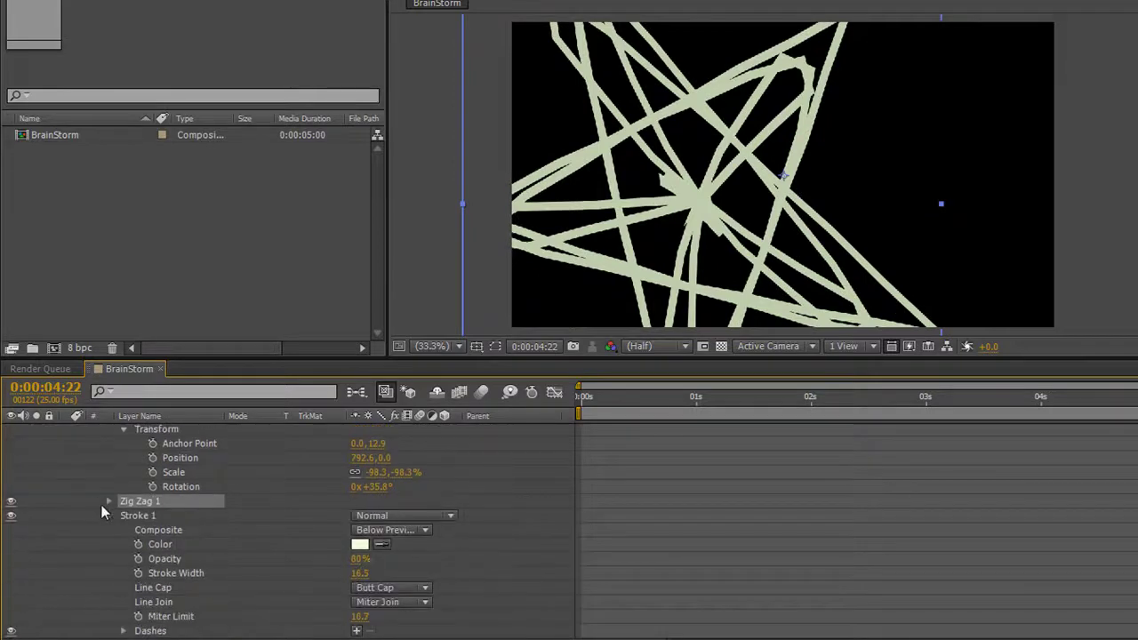
pyautogui.click(109, 501)
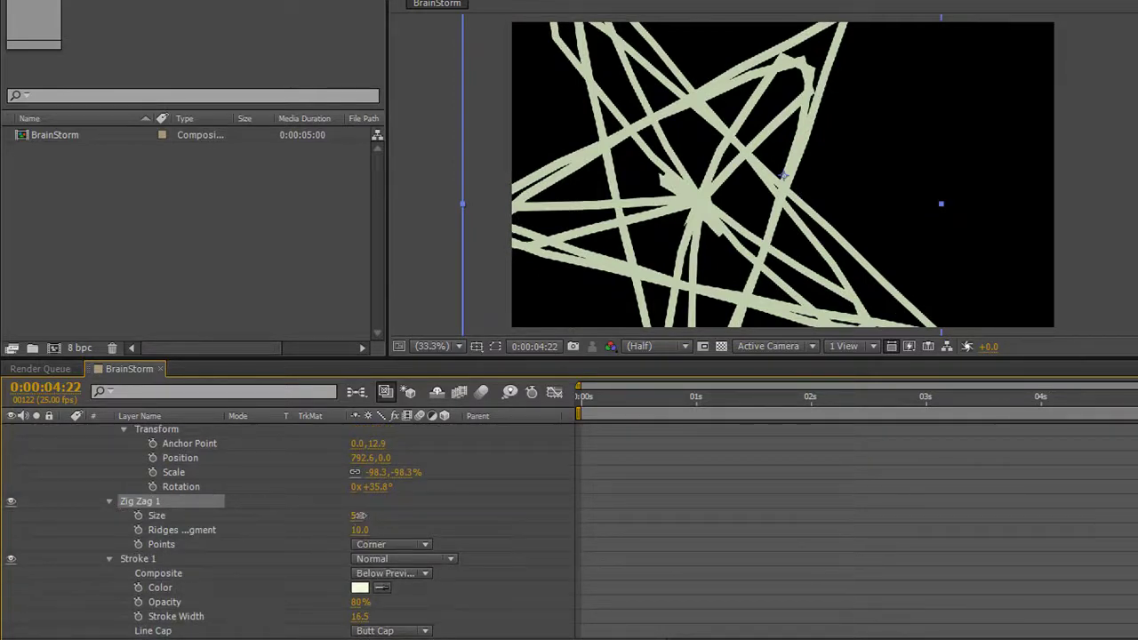
pyautogui.moveTo(359, 516); pyautogui.dragTo(422, 522)
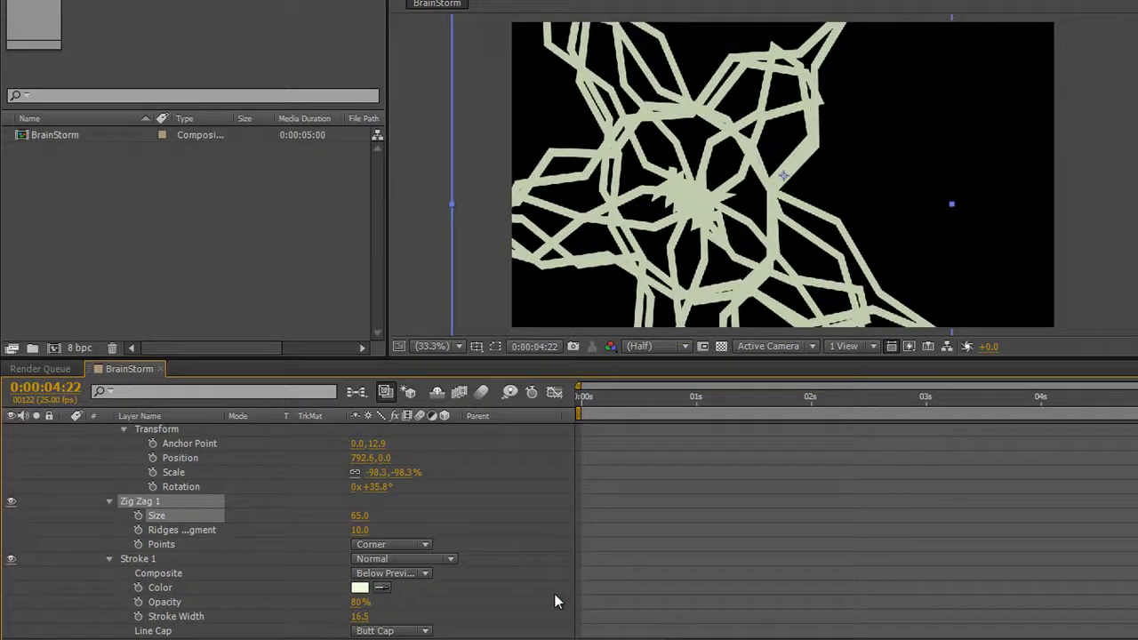